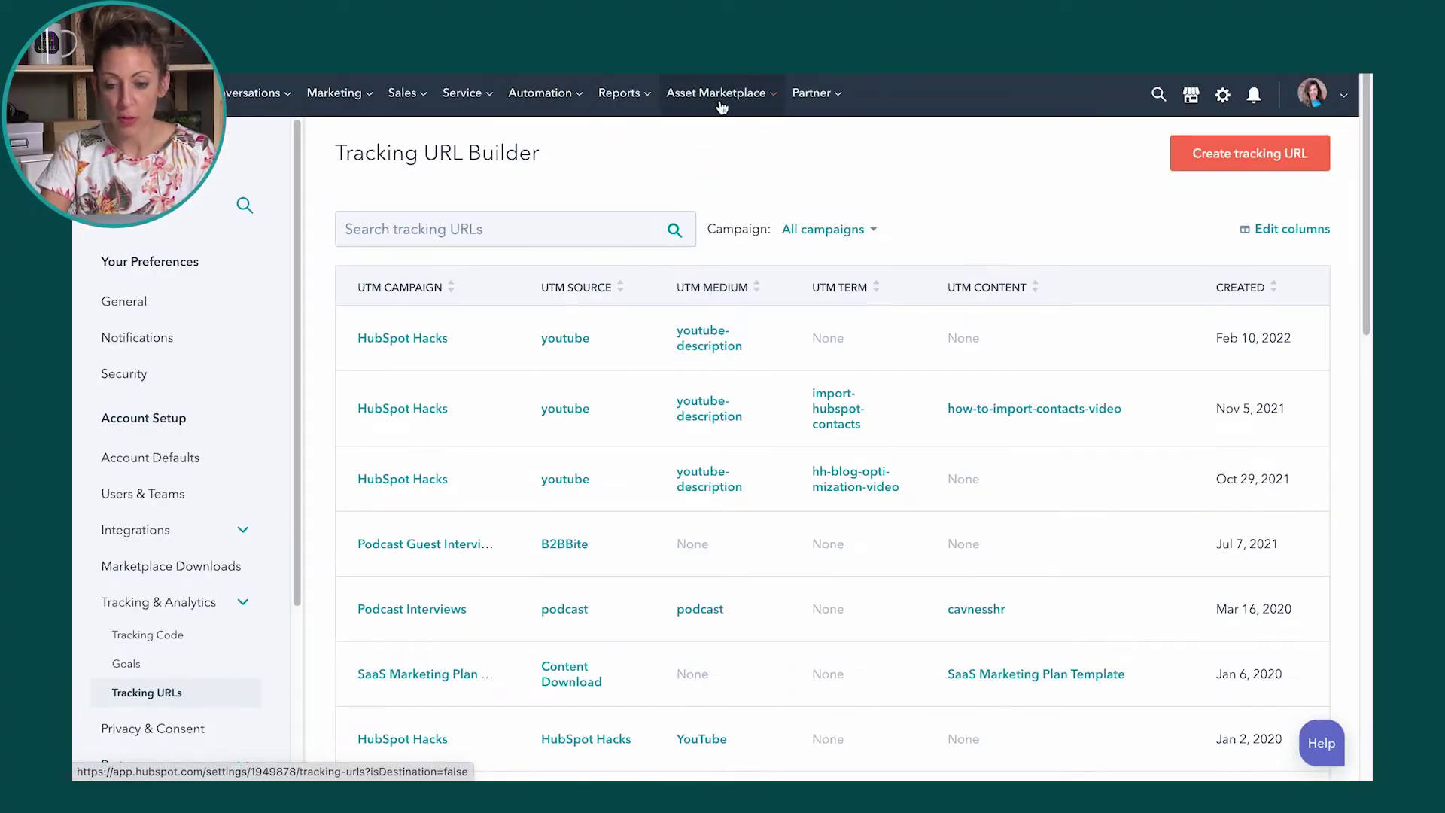
# Step: Go to Reports > Analytics Tools, open the Tracking URL Builder, and start a new tracking URL
pyautogui.click(628, 93)
pyautogui.click(642, 148)
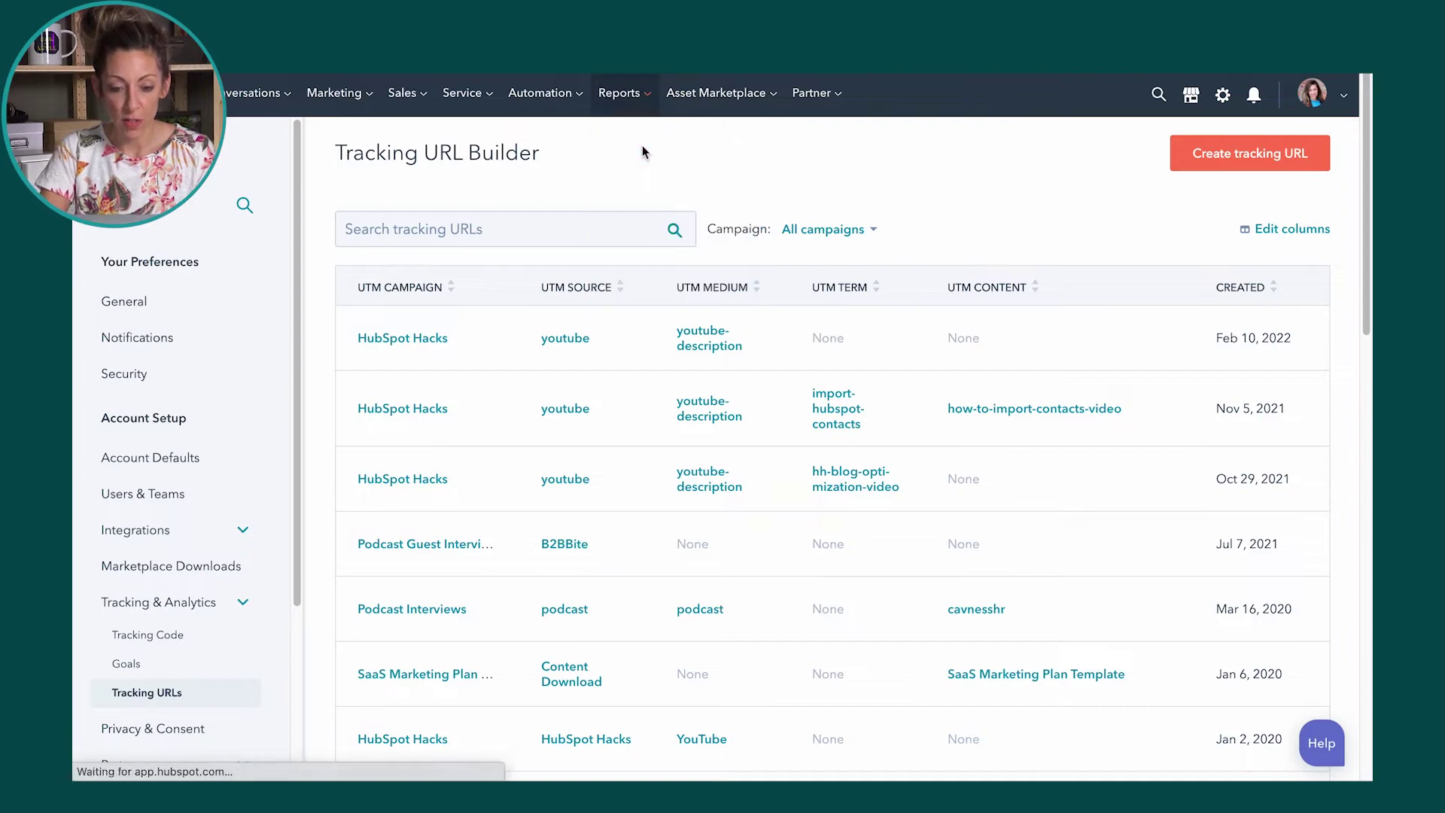
pyautogui.scroll(-1, 595, 381)
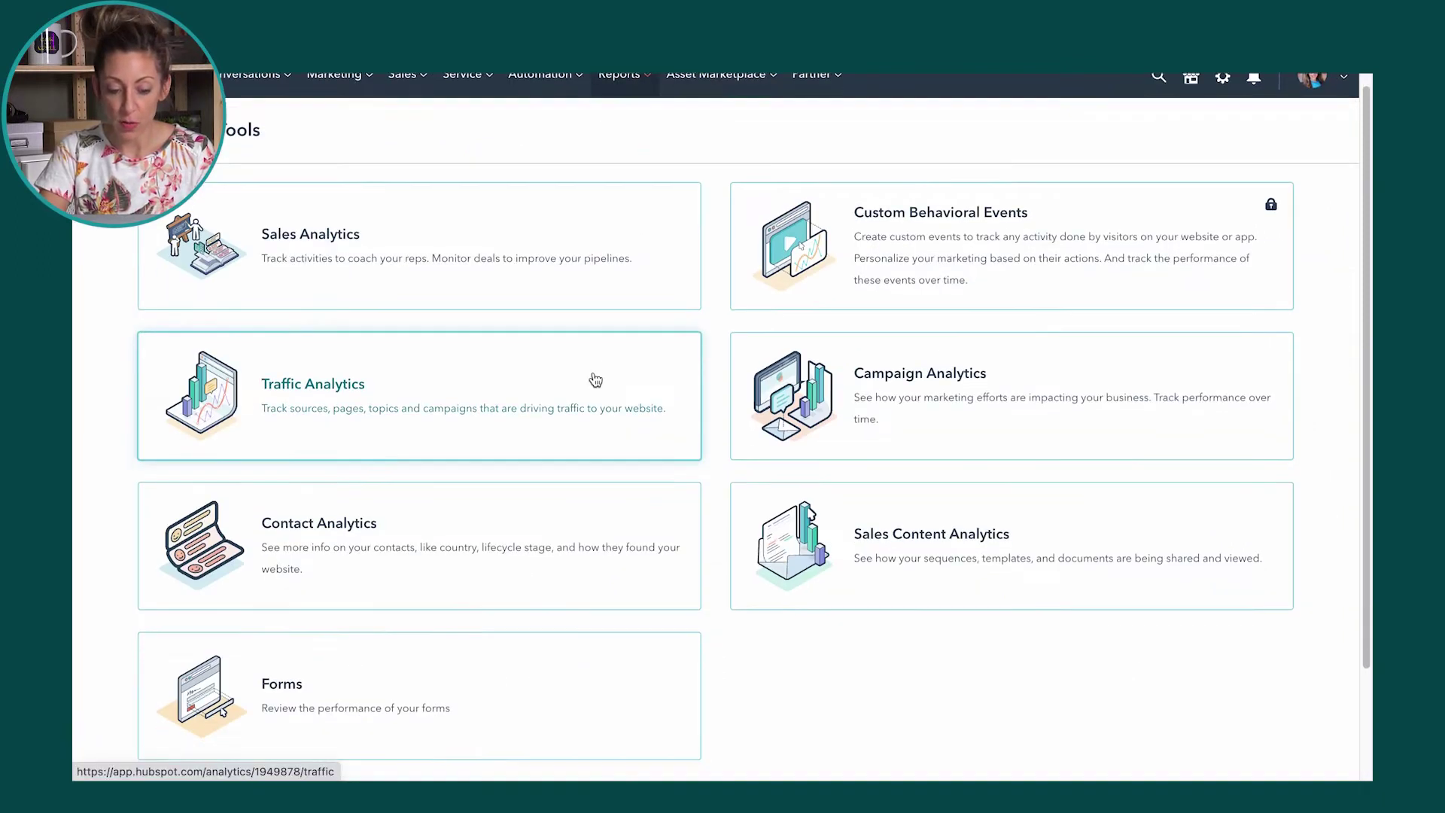
pyautogui.scroll(-2, 596, 380)
pyautogui.click(314, 674)
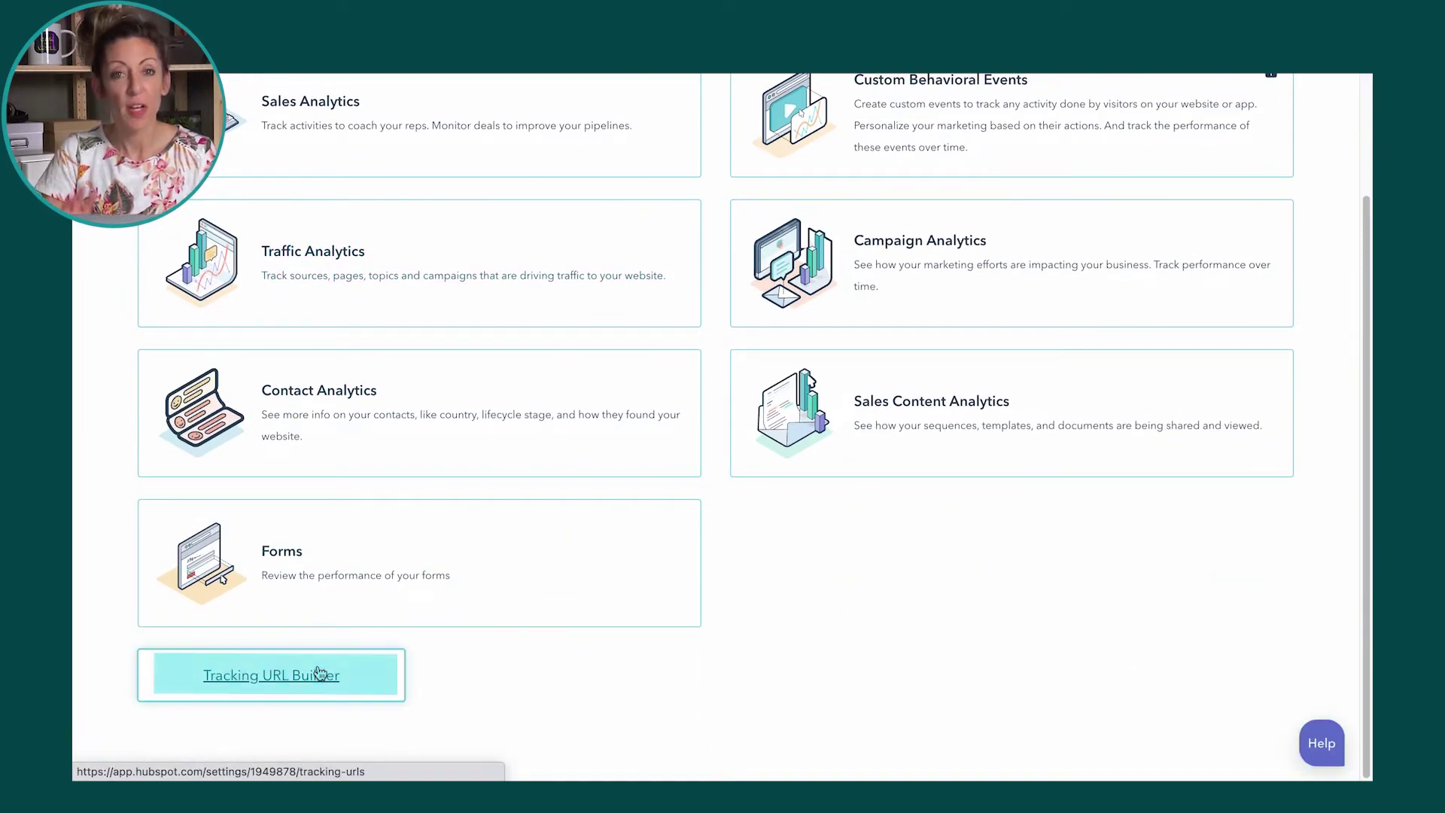
pyautogui.click(319, 673)
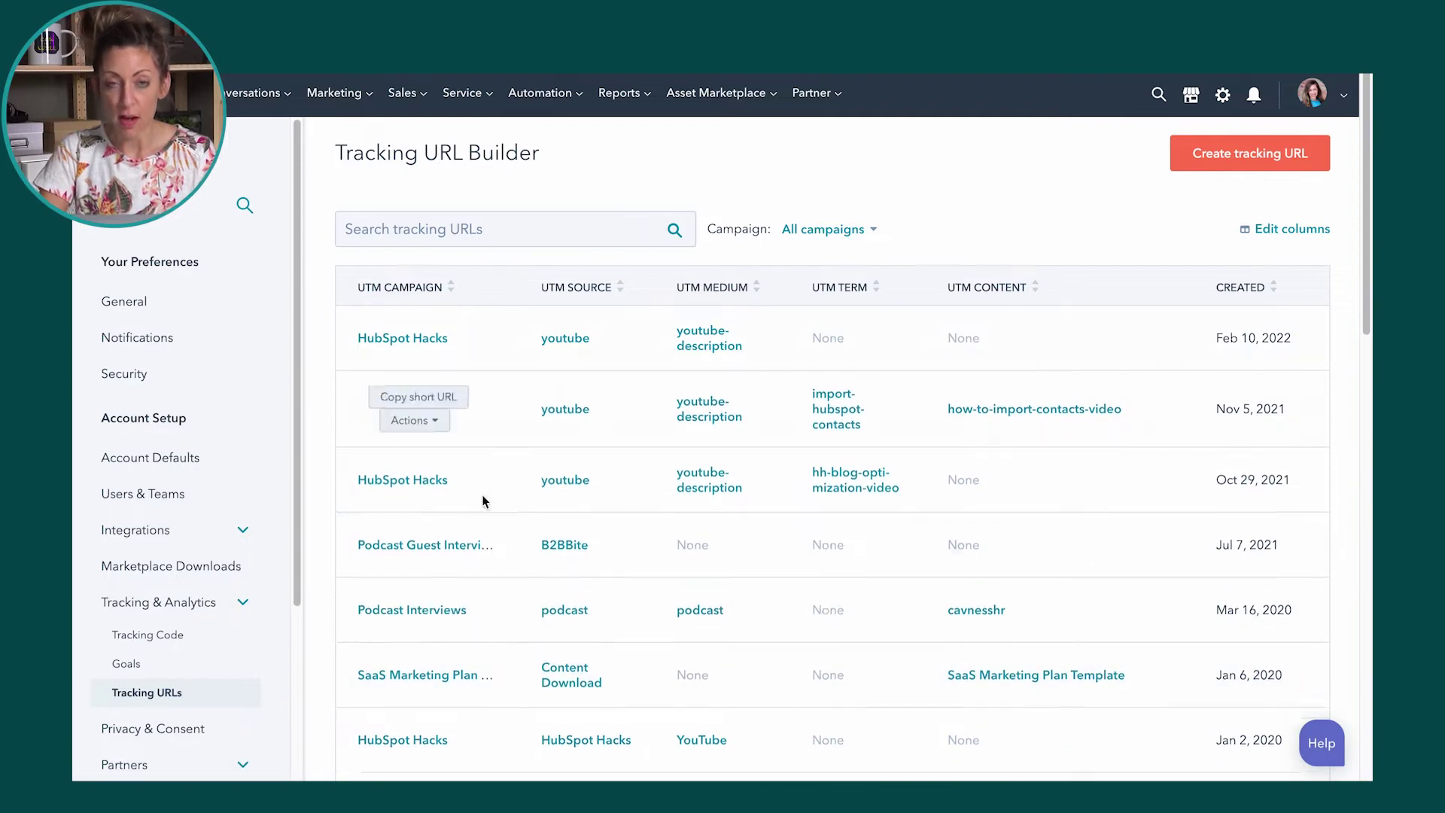
pyautogui.moveTo(479, 557)
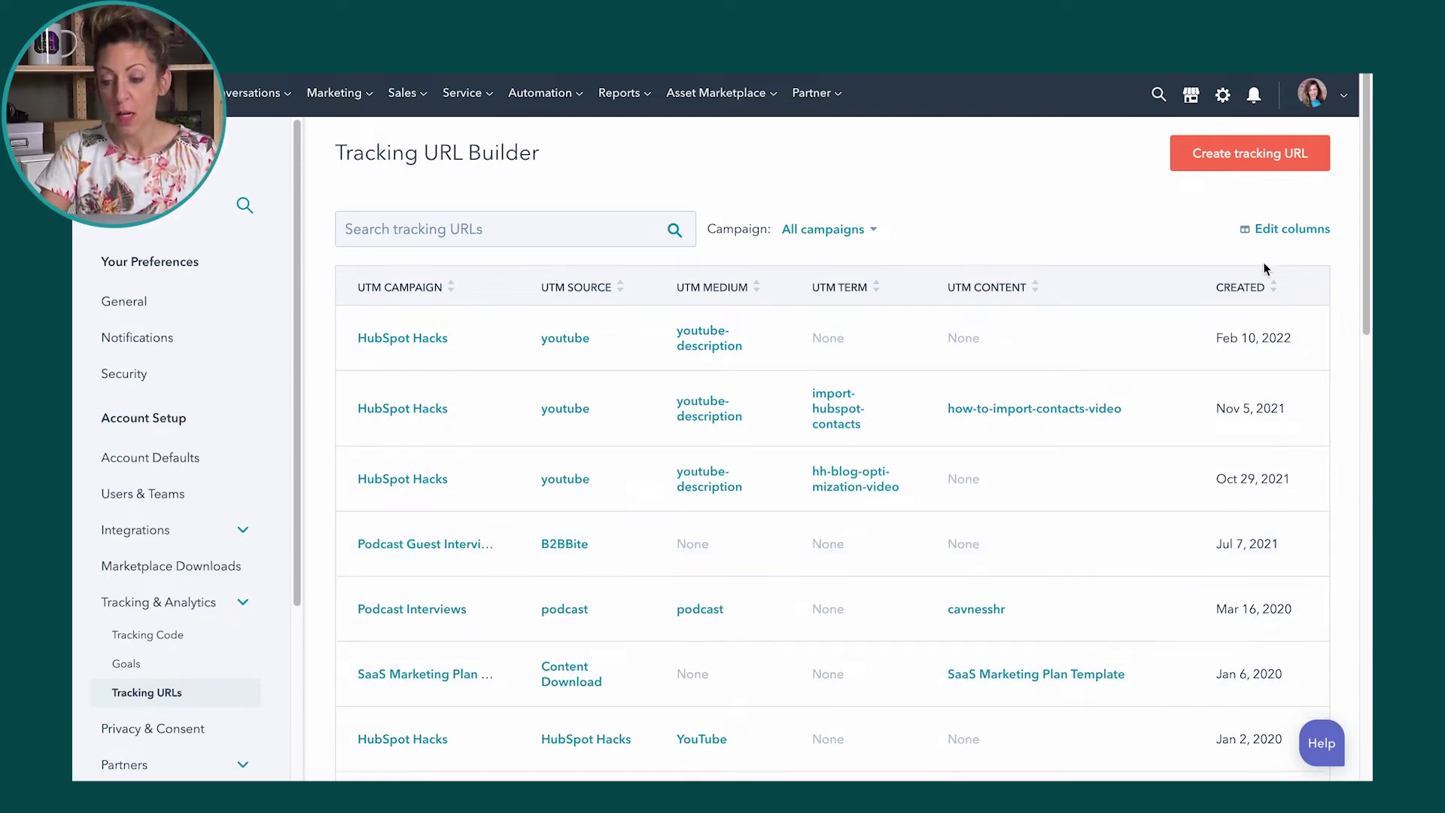
pyautogui.click(1242, 155)
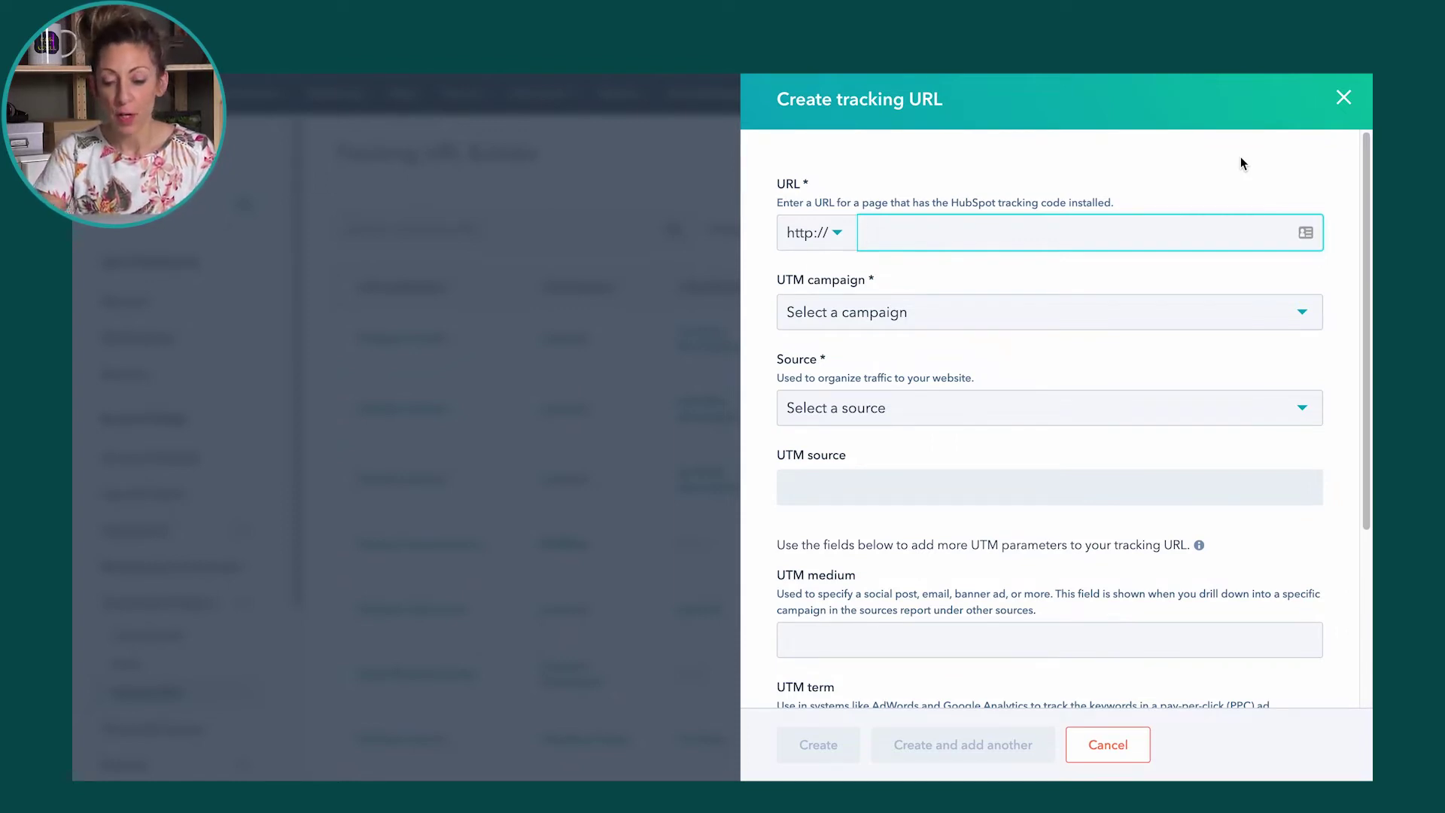
pyautogui.click(828, 235)
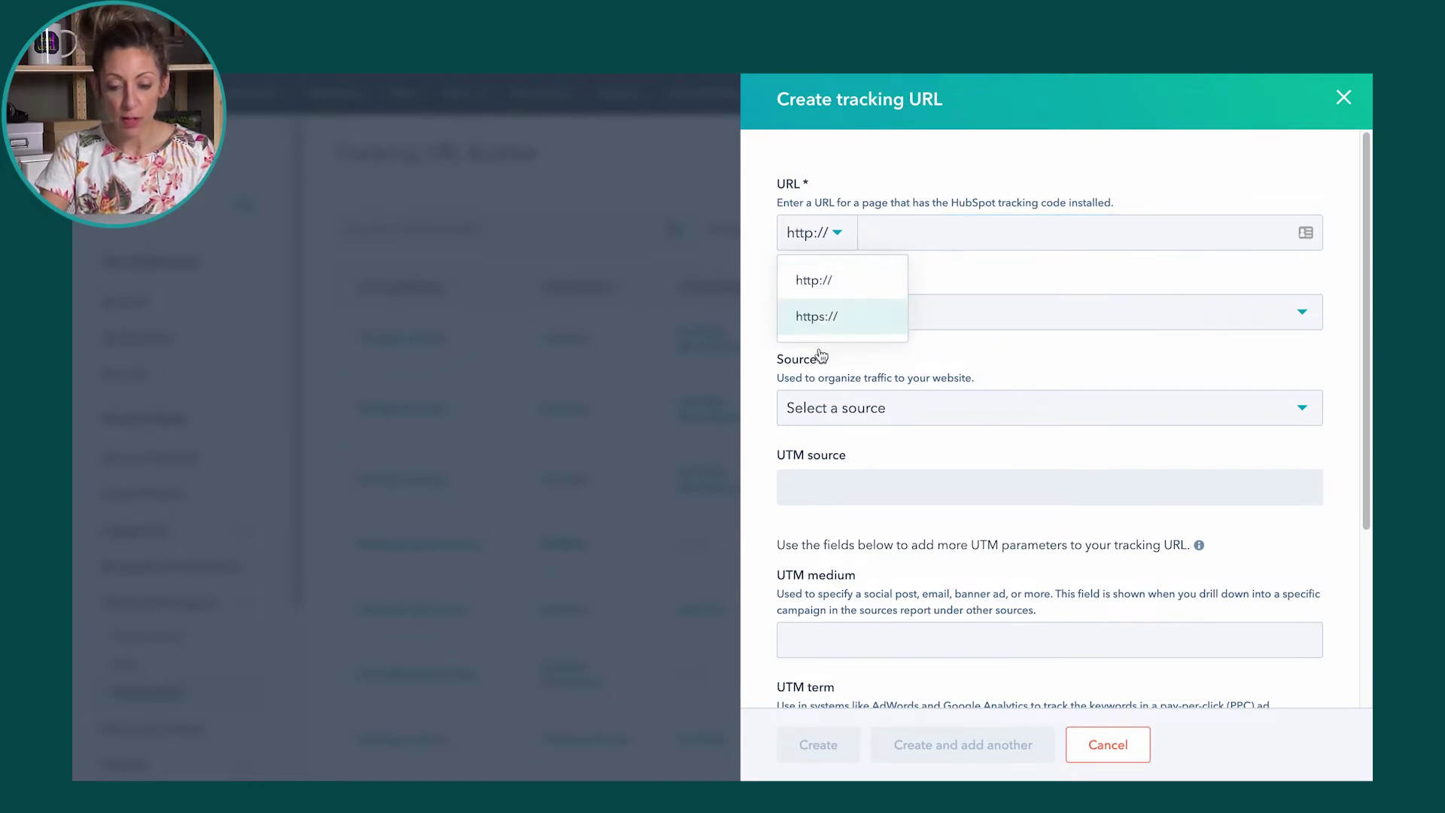
pyautogui.click(832, 240)
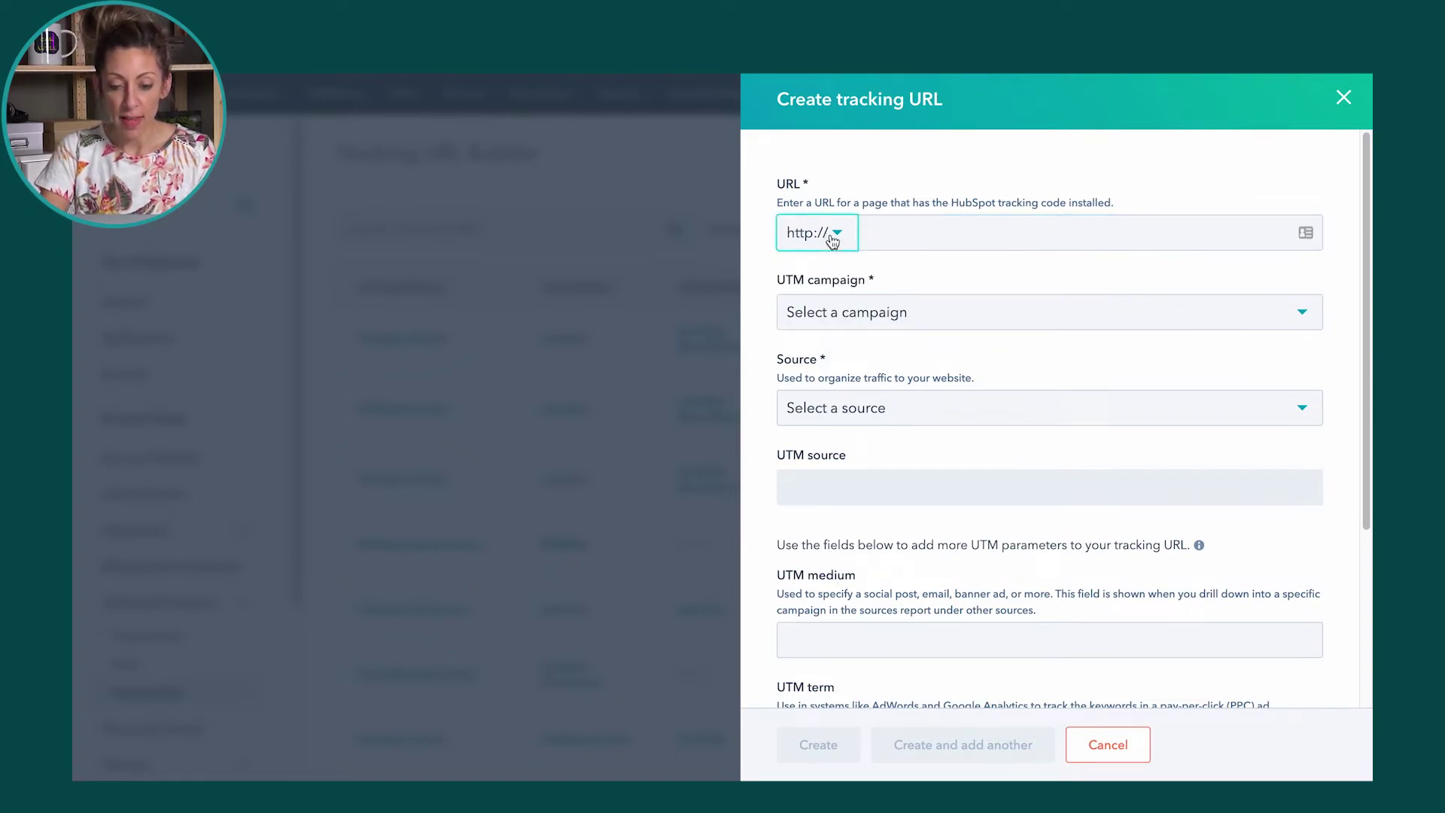
pyautogui.click(901, 313)
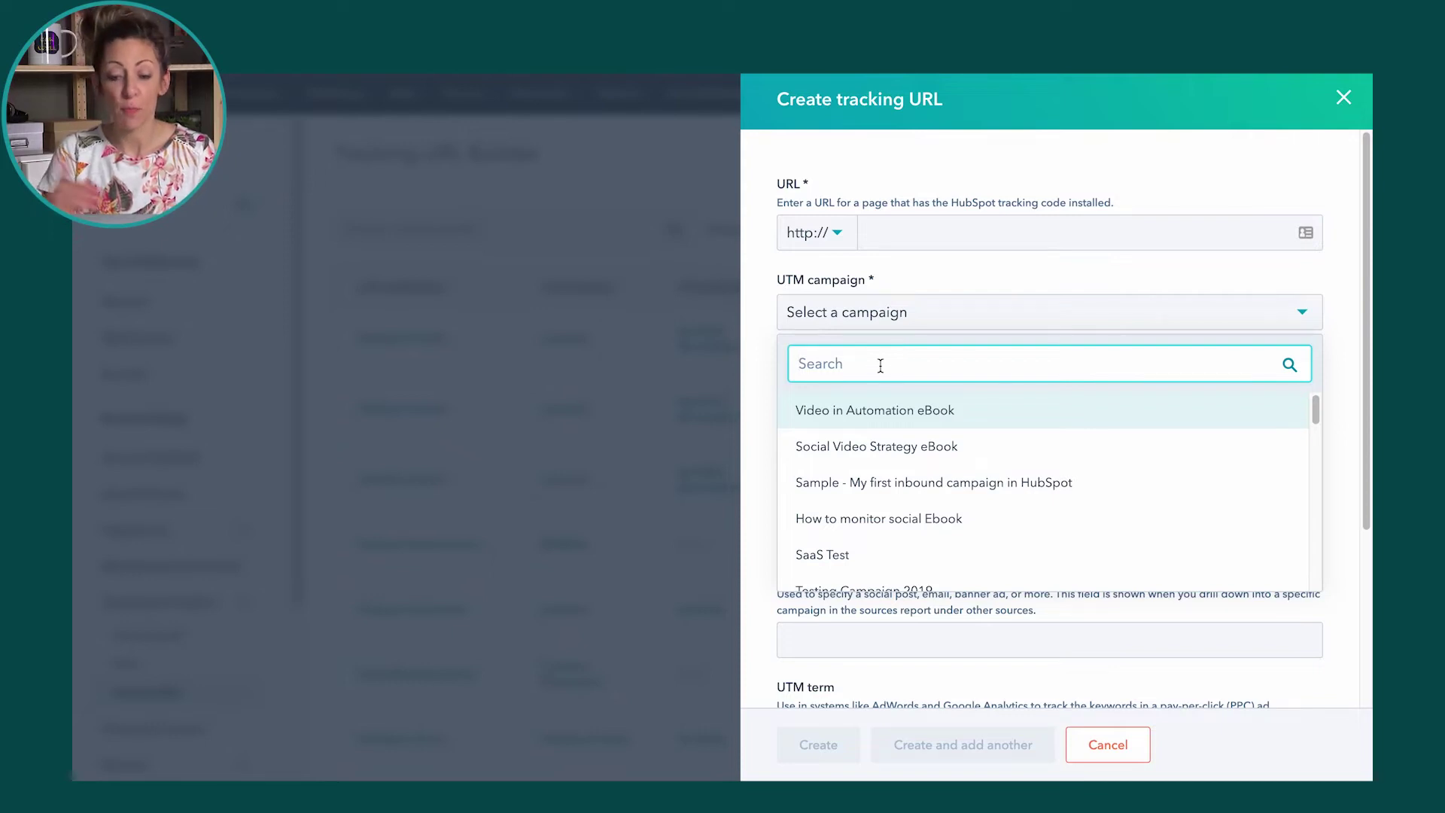
pyautogui.click(876, 174)
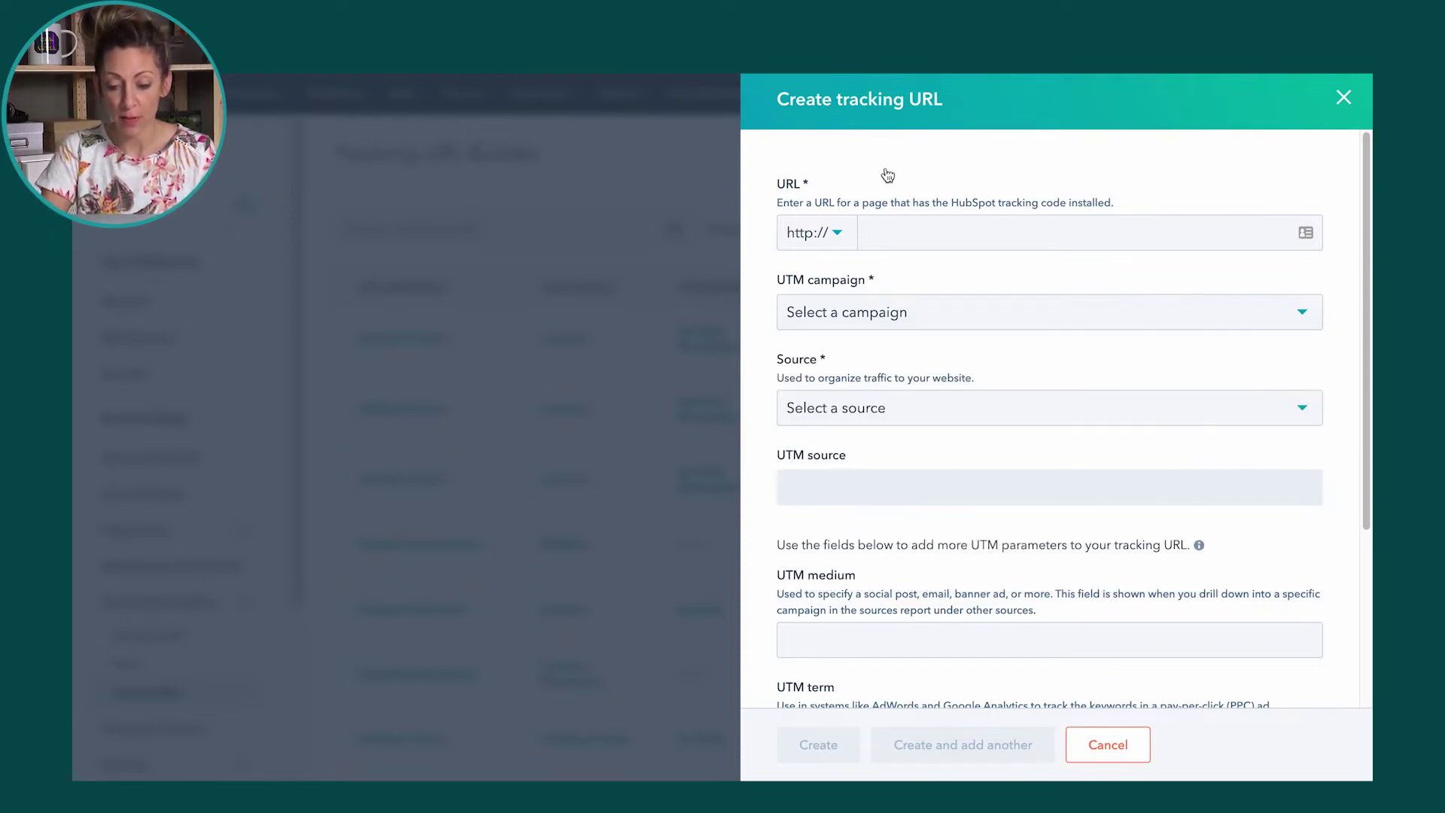
pyautogui.click(1344, 97)
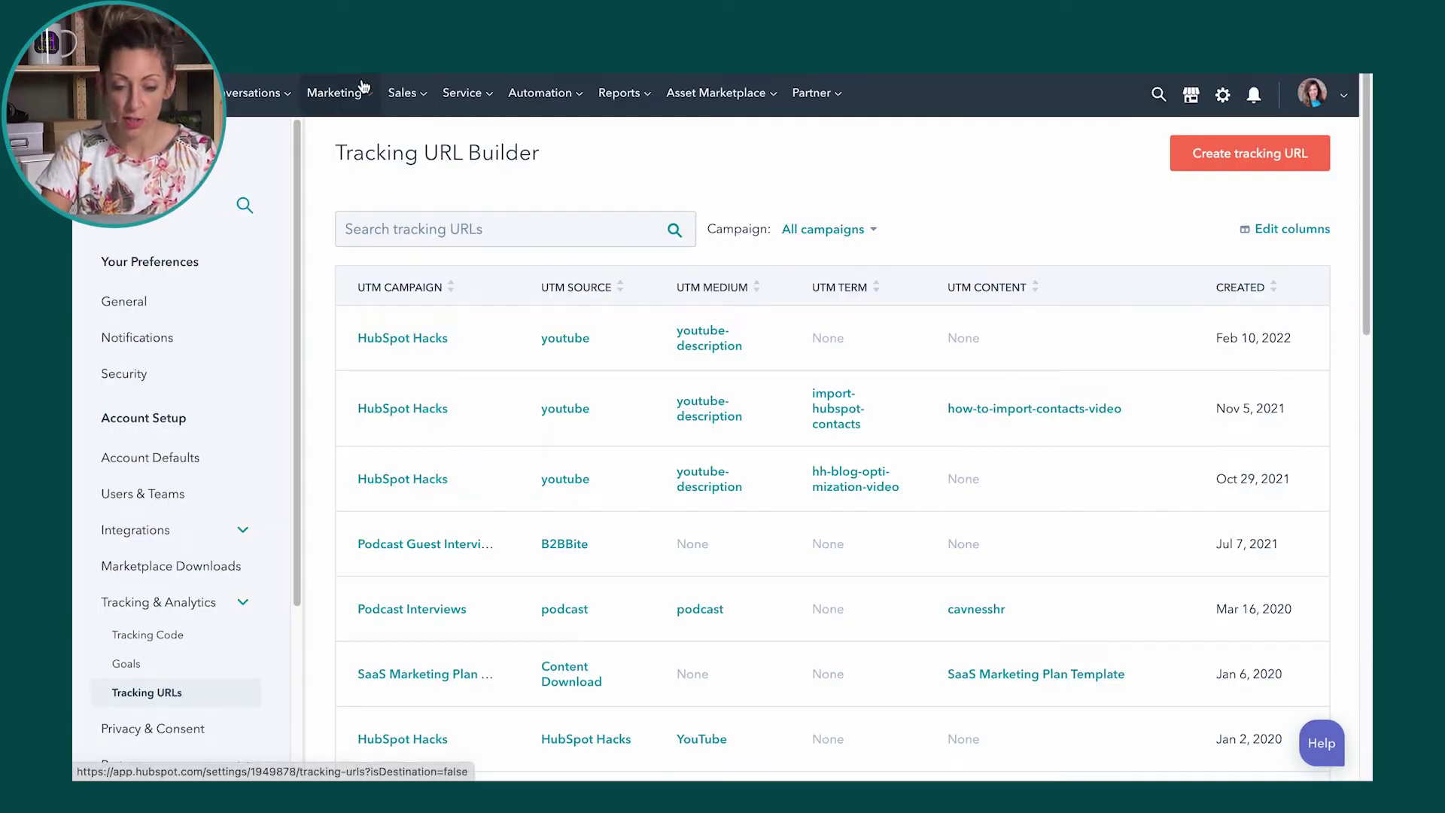
# Step: Open Marketing > Campaigns and start a new campaign
pyautogui.click(335, 93)
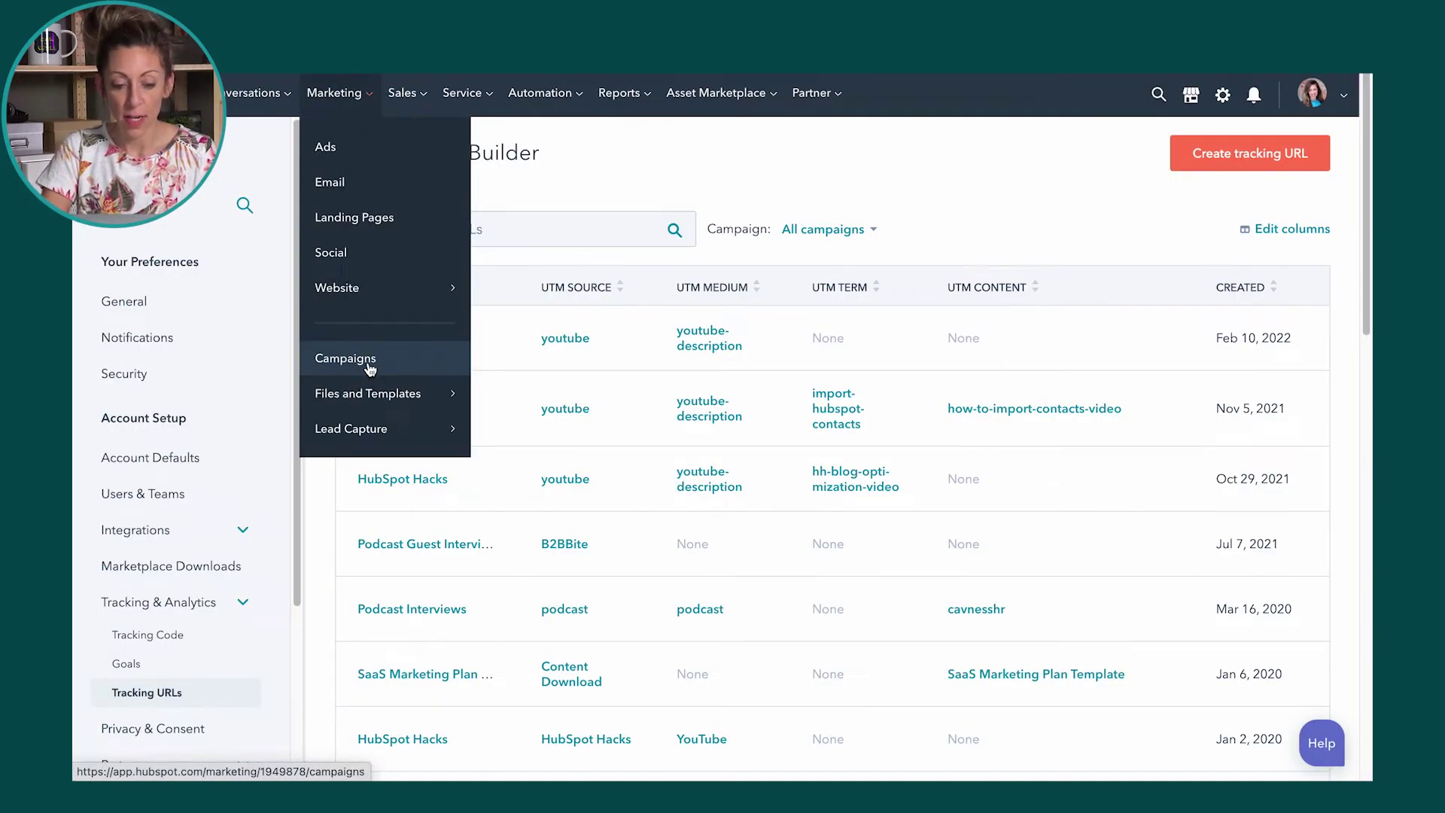
pyautogui.click(368, 361)
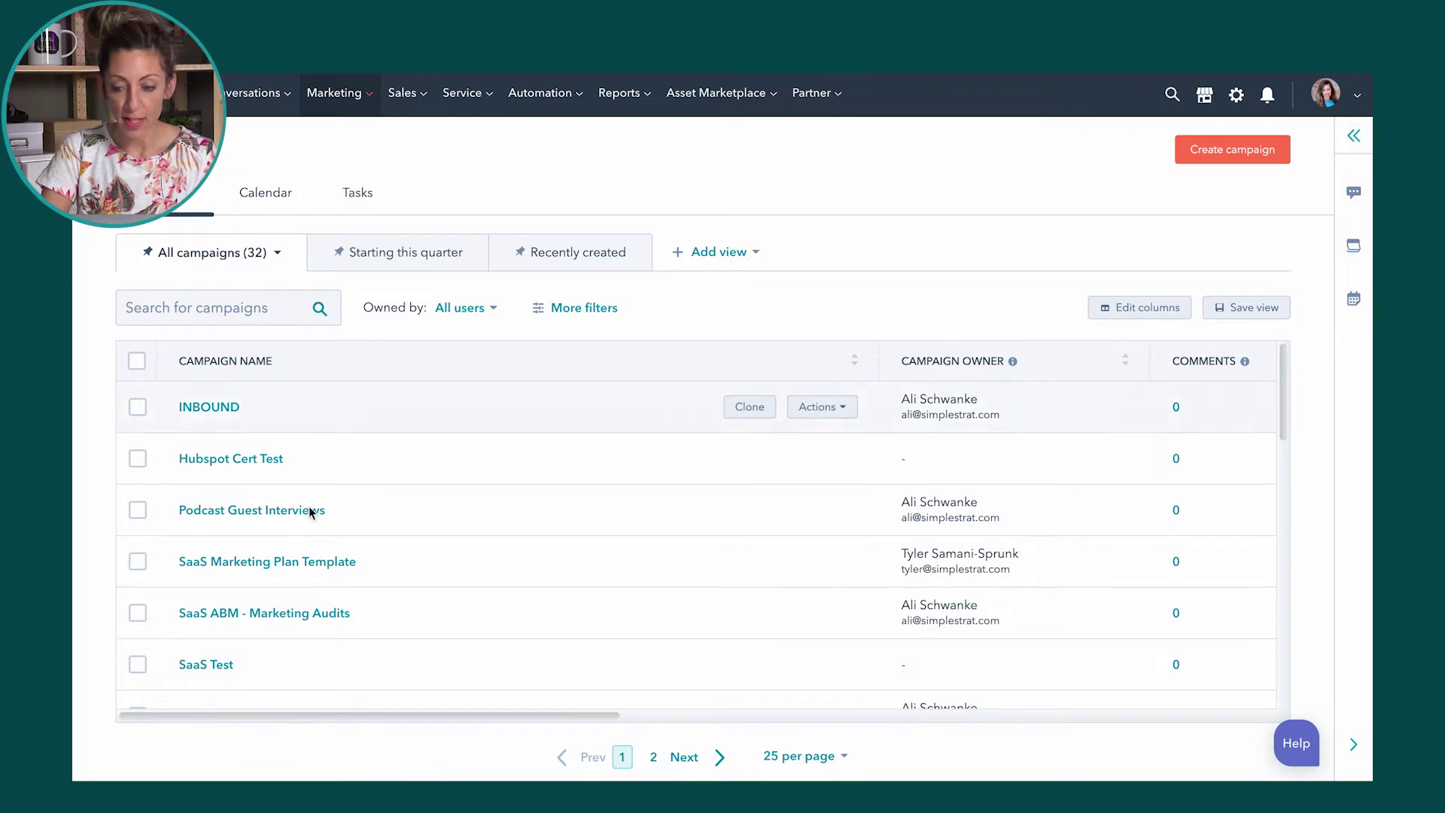
pyautogui.click(1214, 152)
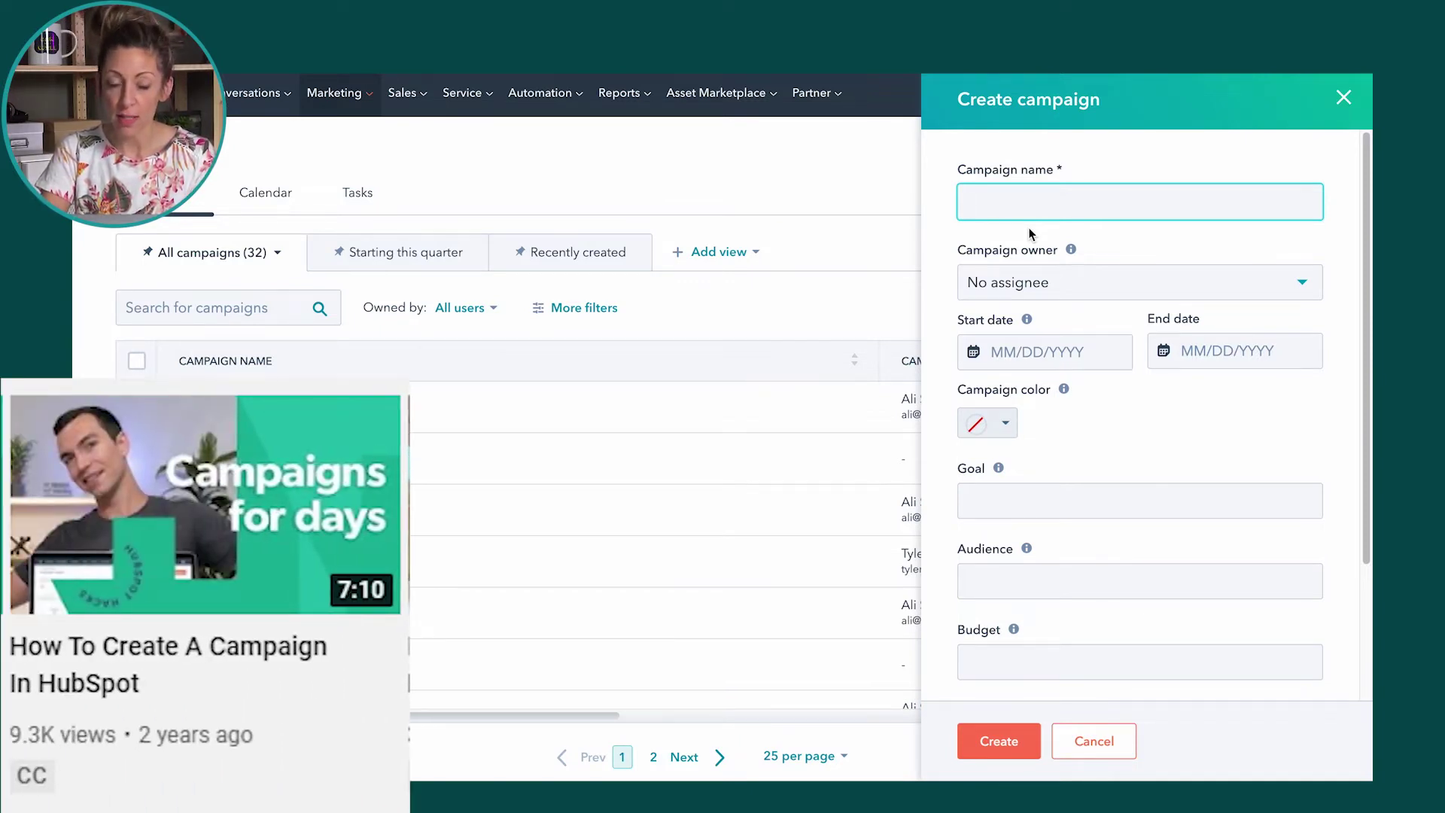
pyautogui.click(761, 178)
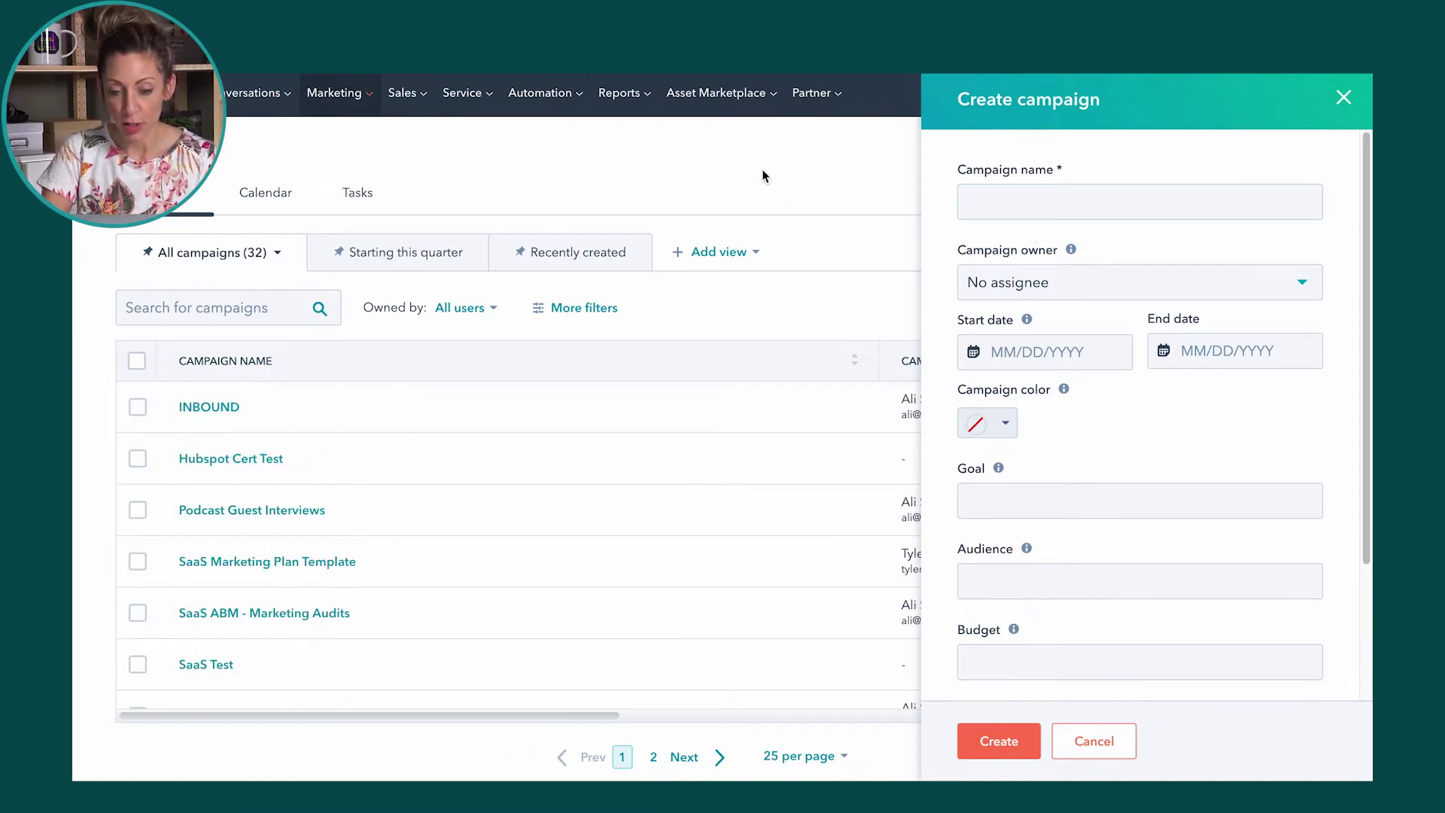
# Step: Return to the Reports > Analytics Tools page and scroll to the Tracking URL Builder link
pyautogui.click(621, 97)
pyautogui.click(642, 145)
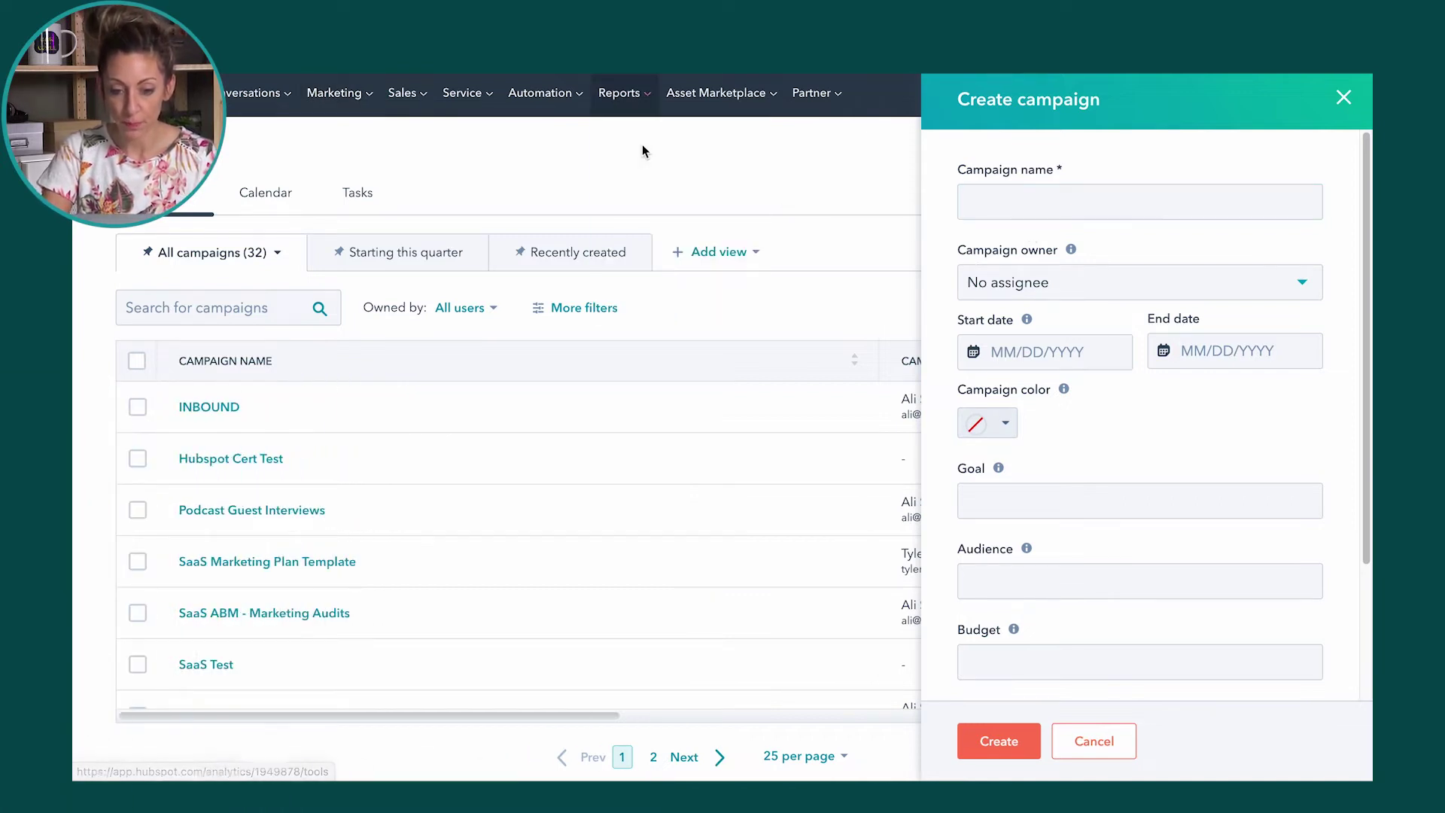
pyautogui.scroll(-2, 361, 658)
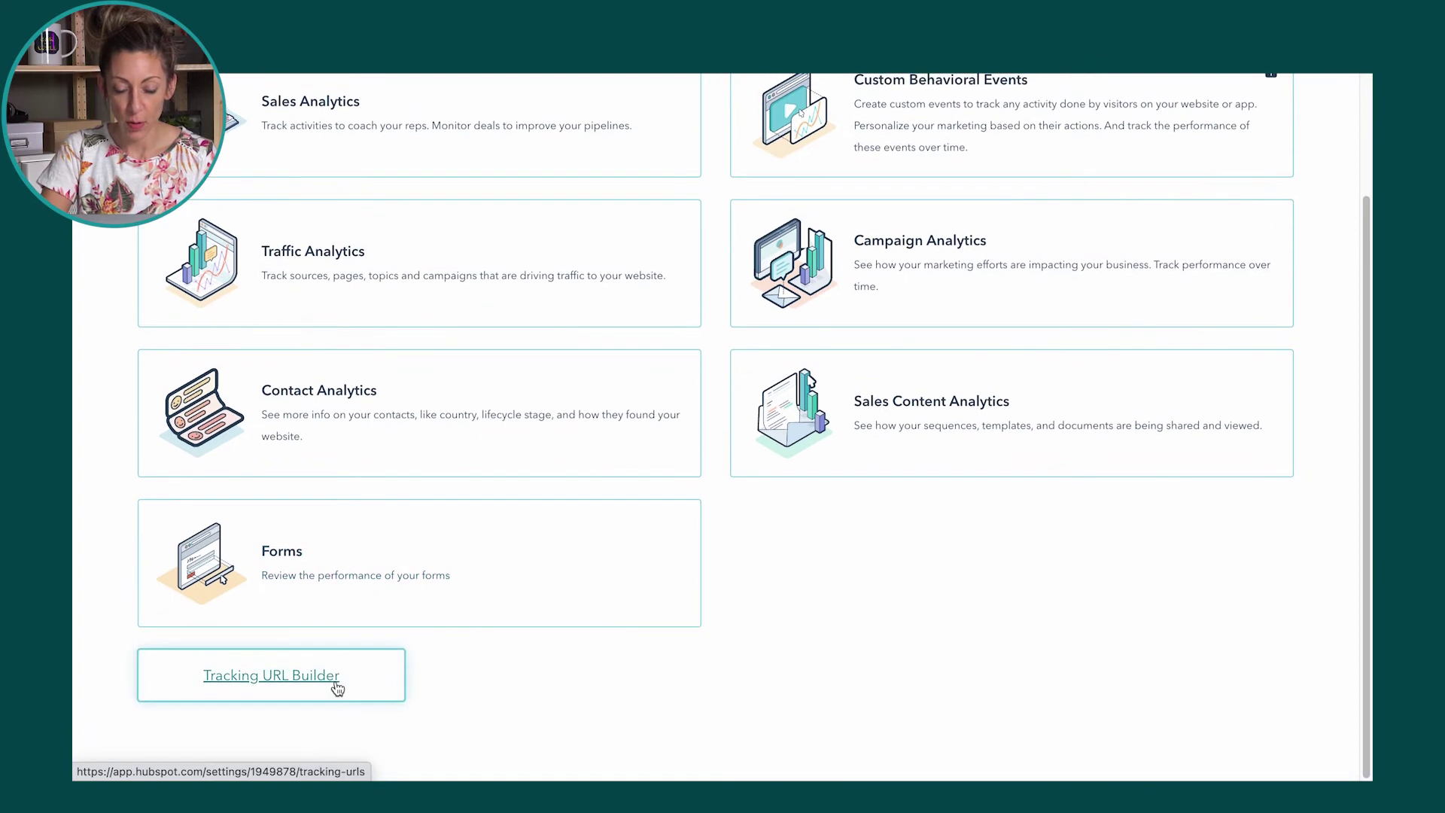
# Step: Start a tracking URL with source Other campaigns, try the UTM source and term fields, then discard it
pyautogui.click(337, 687)
pyautogui.click(1267, 153)
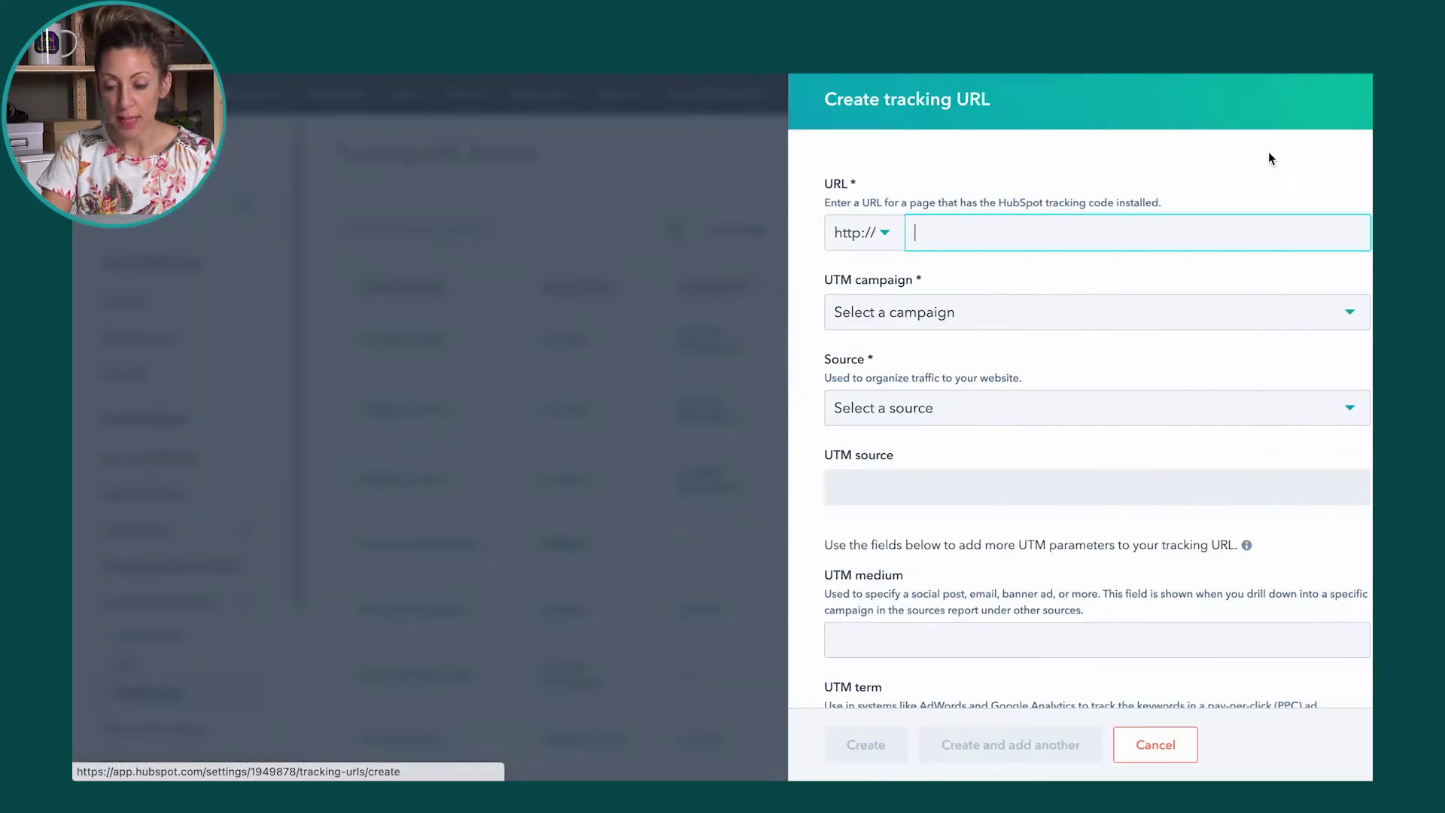
pyautogui.click(894, 410)
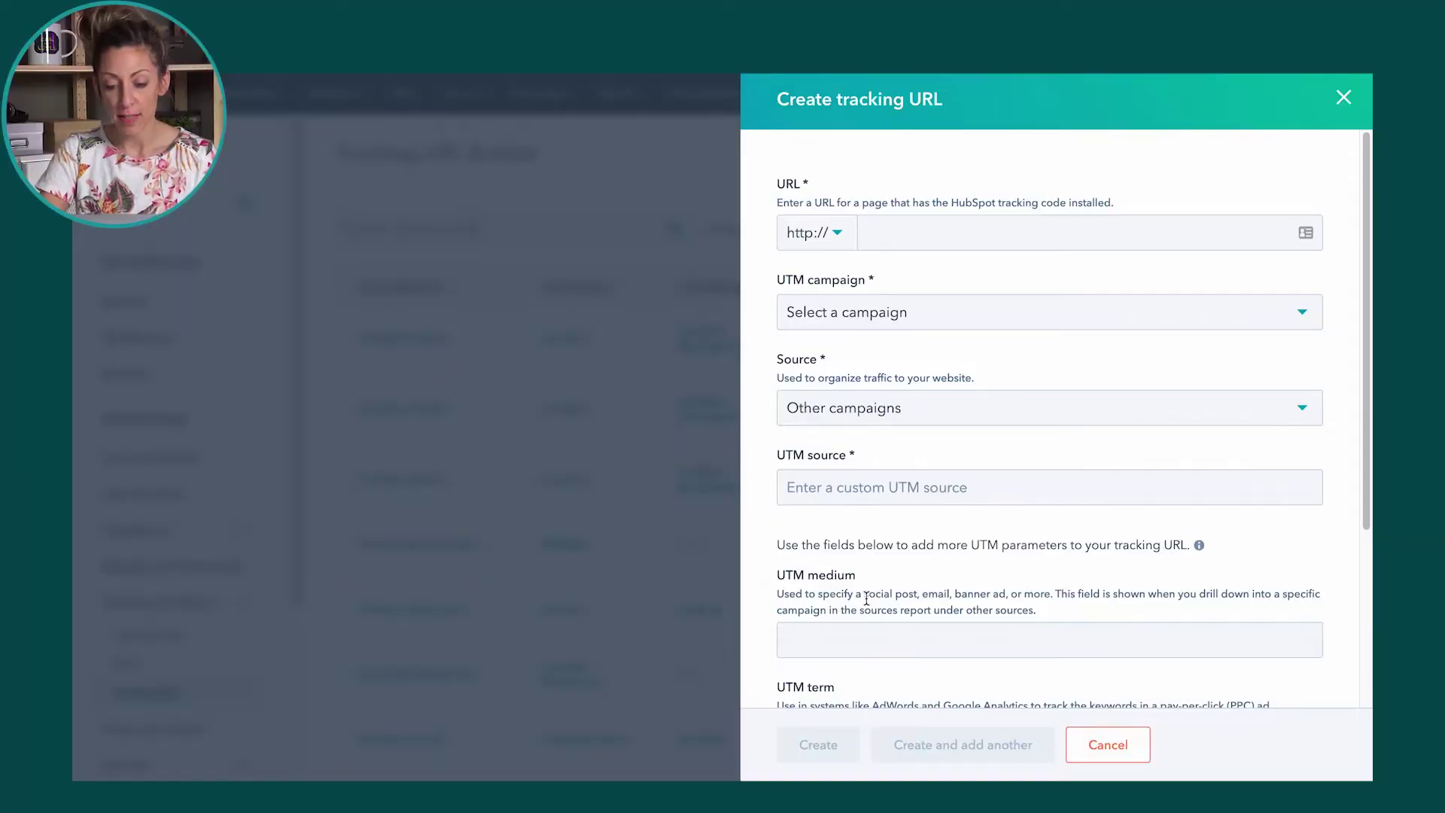
pyautogui.click(820, 493)
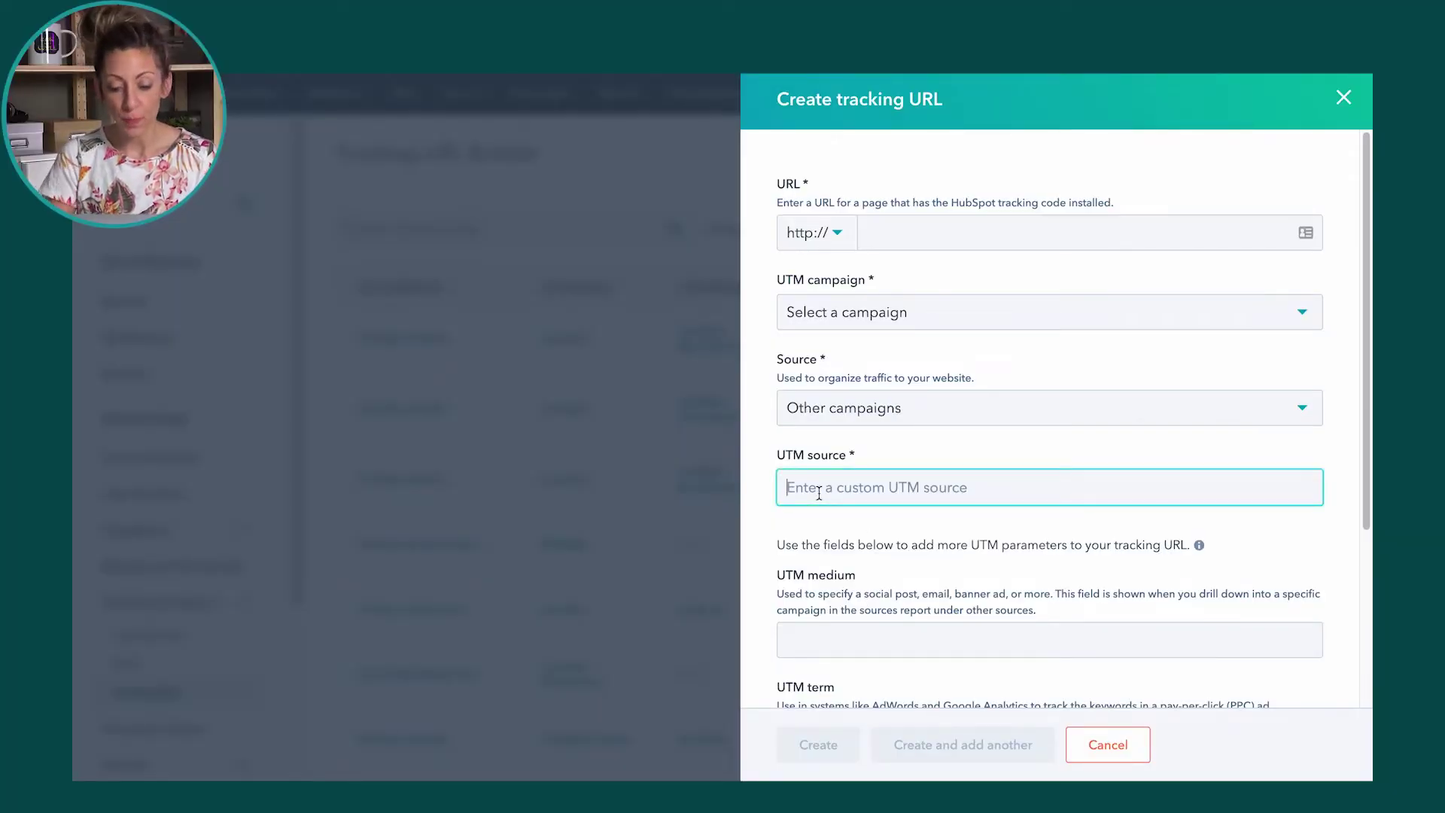
pyautogui.scroll(-3, 819, 495)
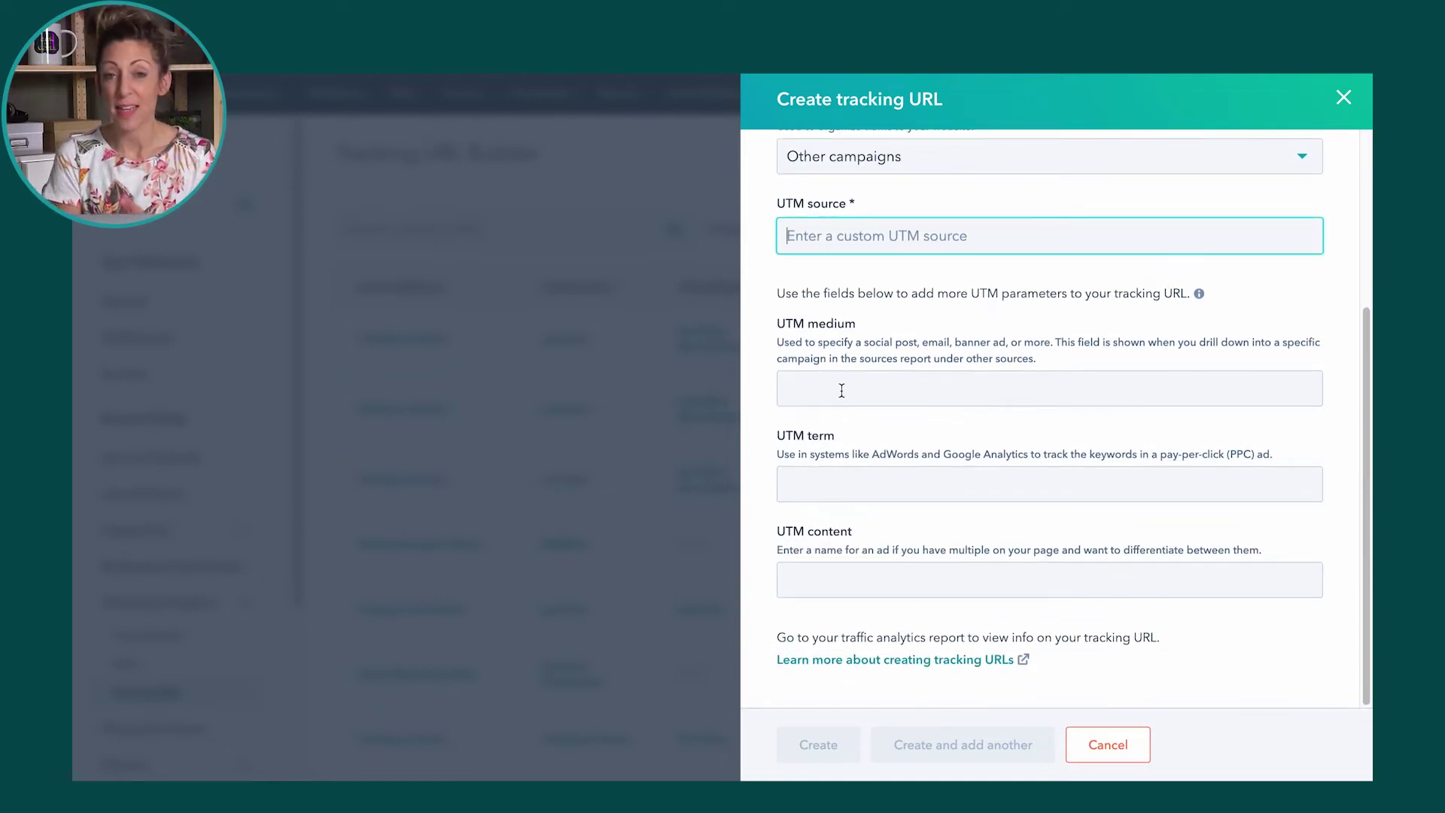
pyautogui.click(822, 484)
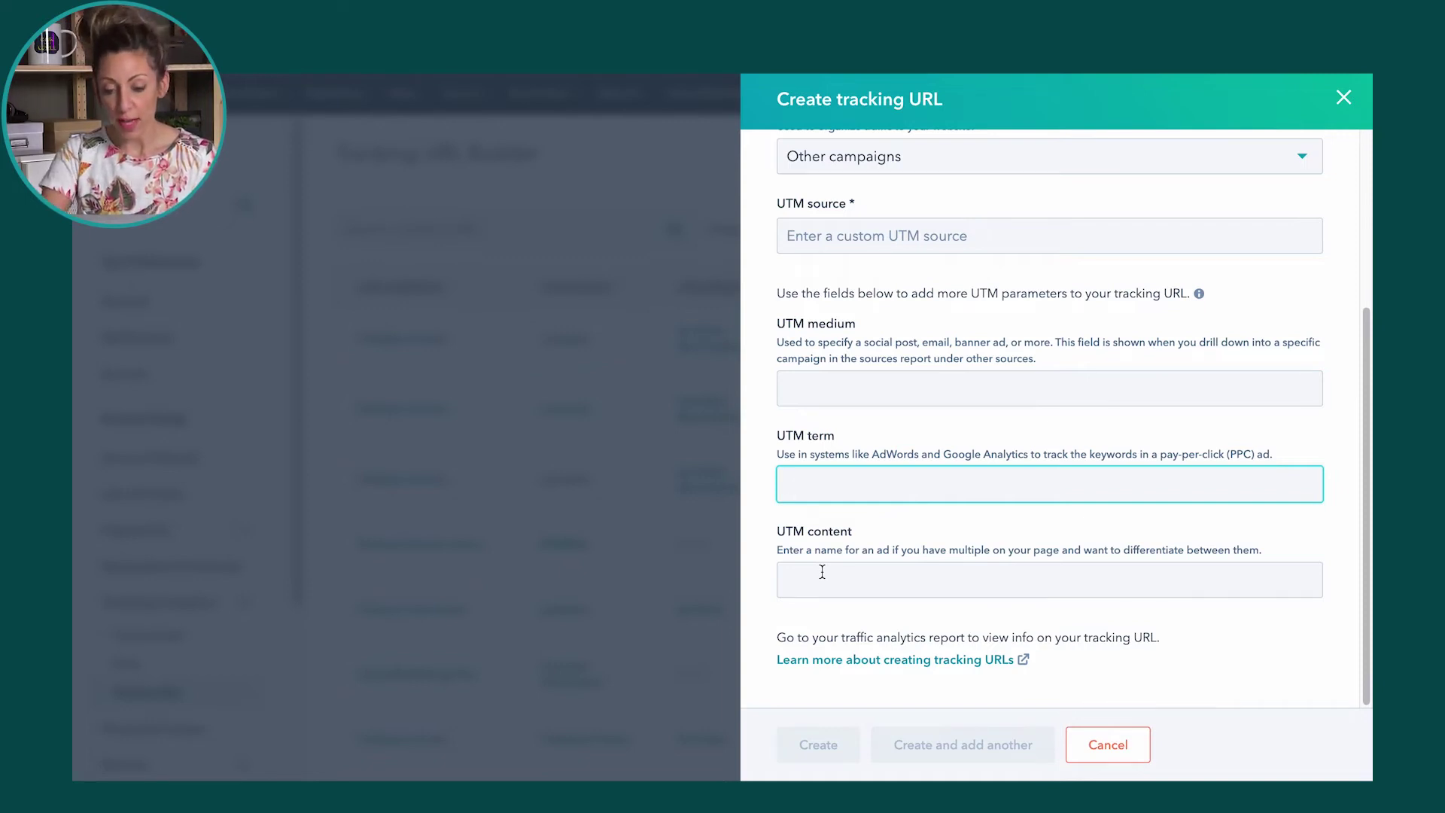
pyautogui.click(1343, 99)
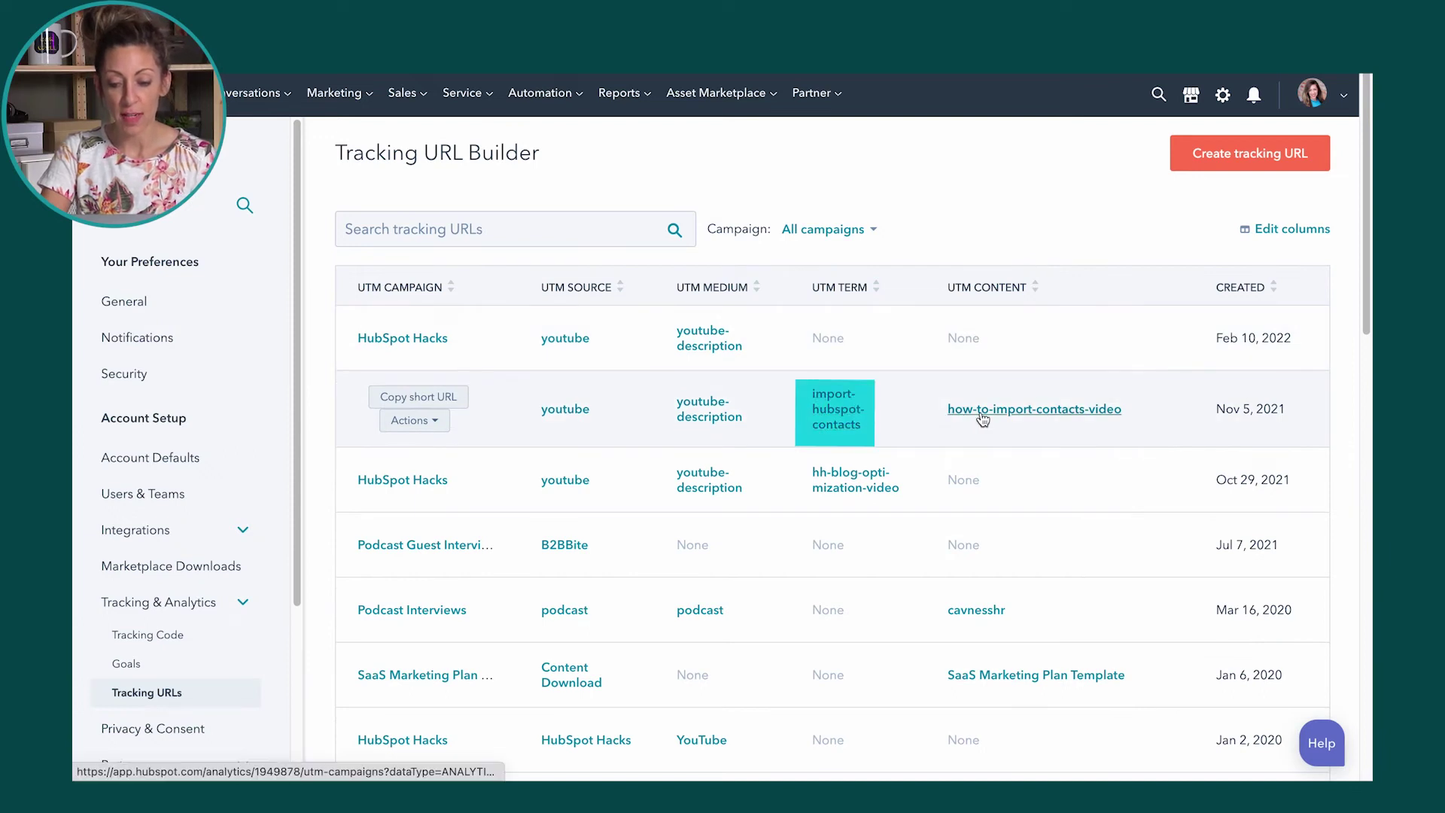
# Step: Copy the short URL of the Nov 5 HubSpot Hacks import-contacts video link and open a new tab
pyautogui.click(449, 400)
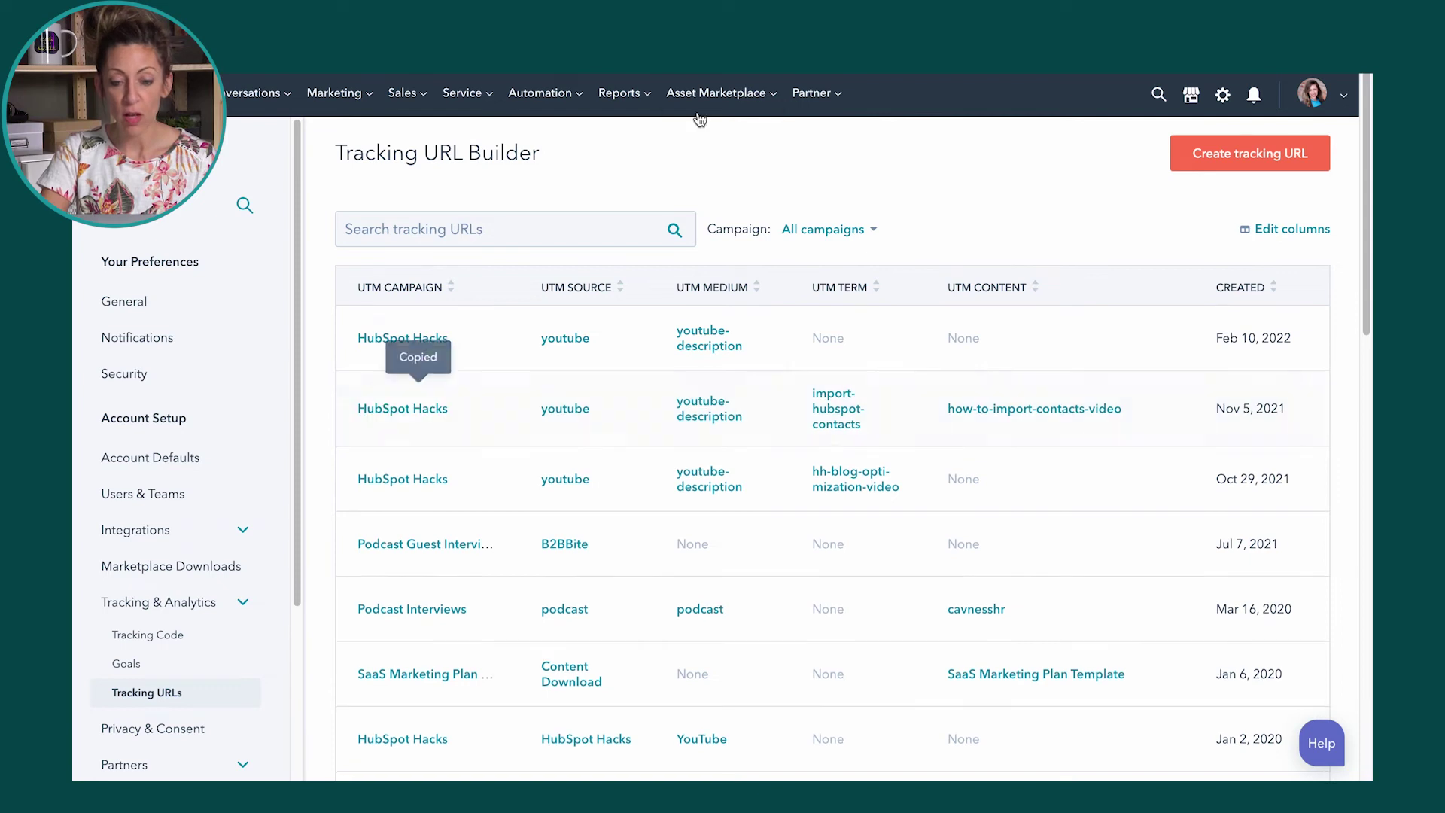
pyautogui.hotkey('ctrl', 't')
# Step: Paste the hubs.ly short link into the new tab's address bar and load it
pyautogui.hotkey('ctrl', 'v')
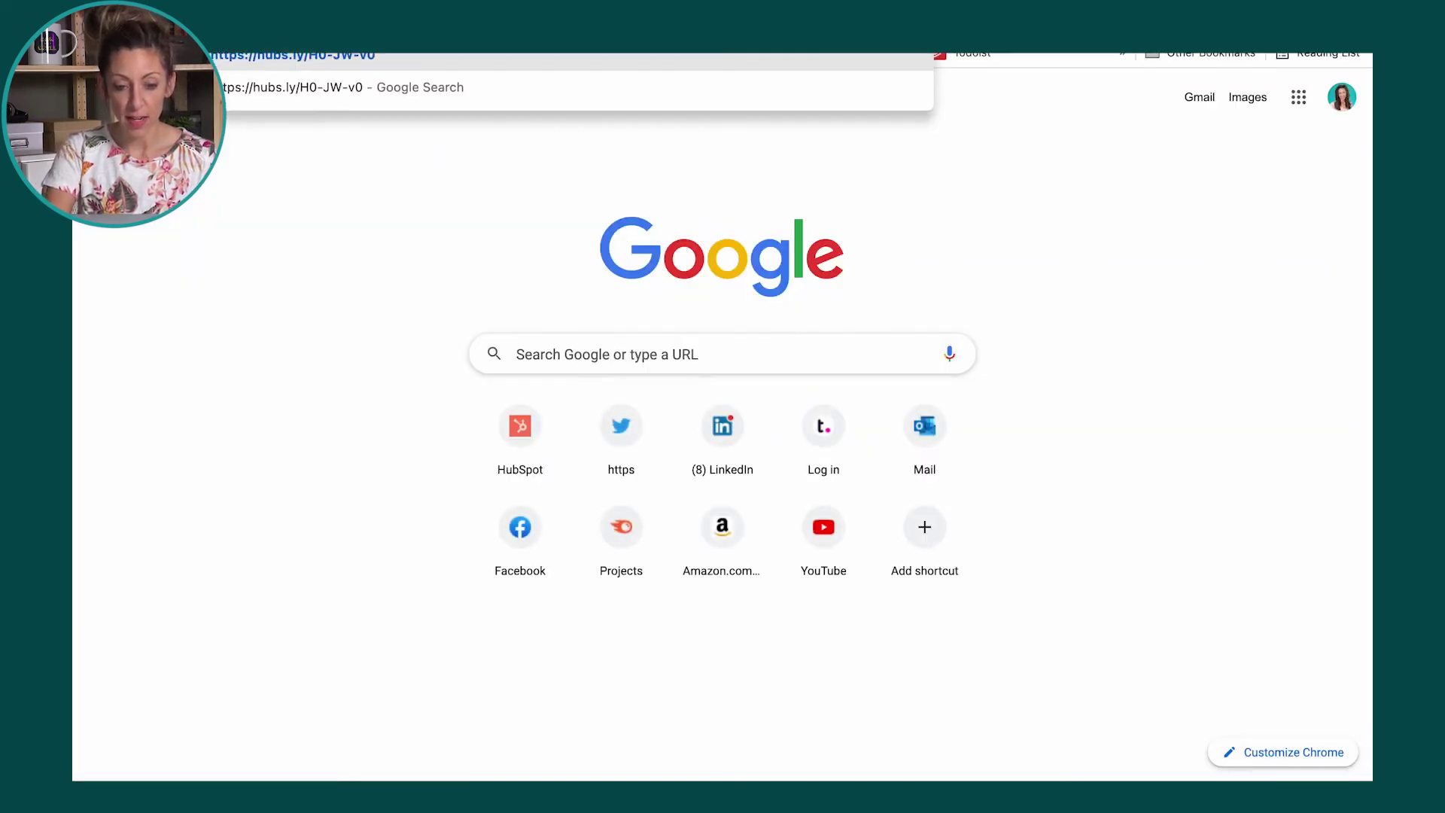
pyautogui.press('Return')
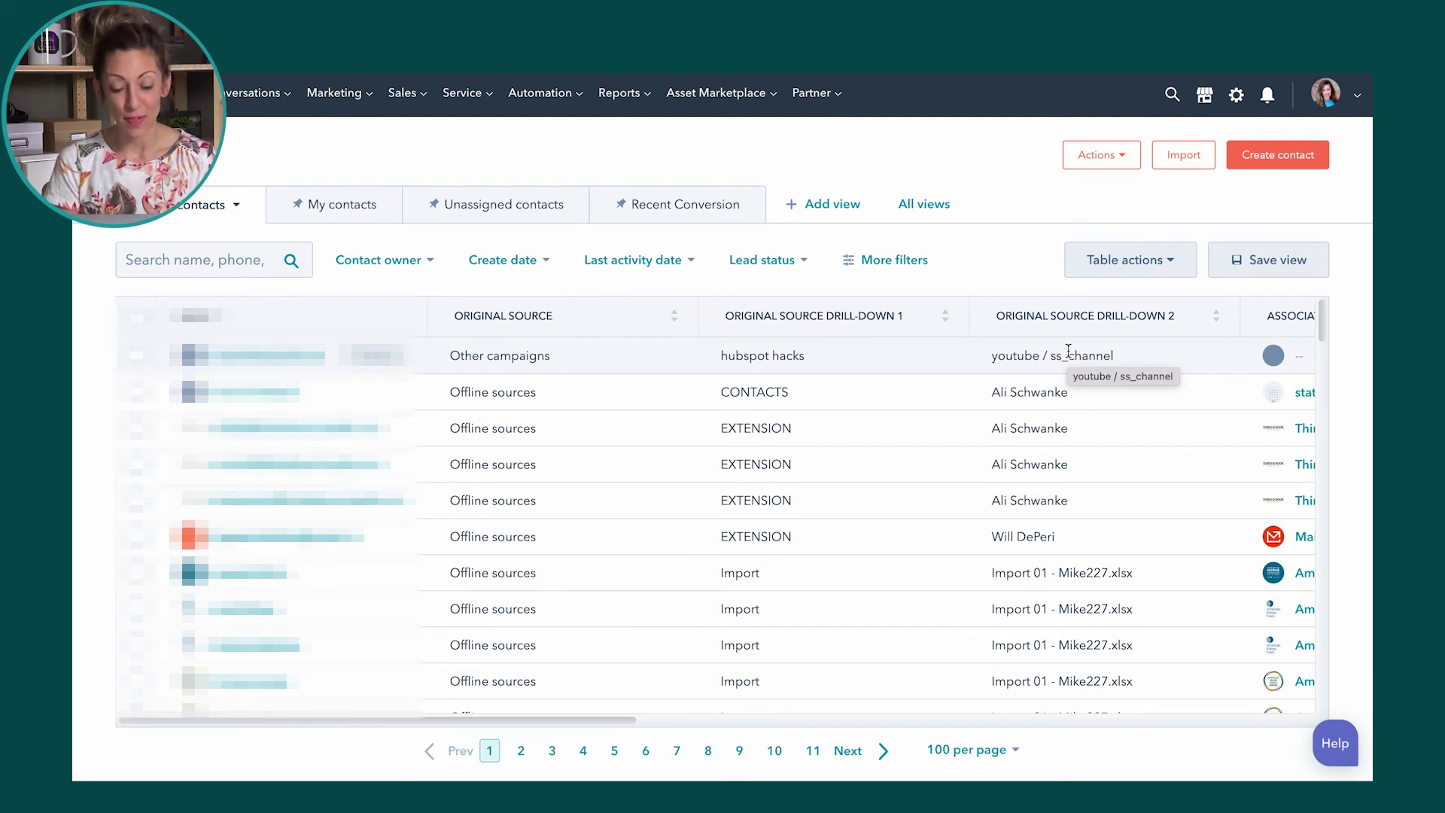
# Step: Filter contacts on Original source drill-down 1 equal to 'hubspot hacks', leaving 452 of 8,314
pyautogui.click(911, 261)
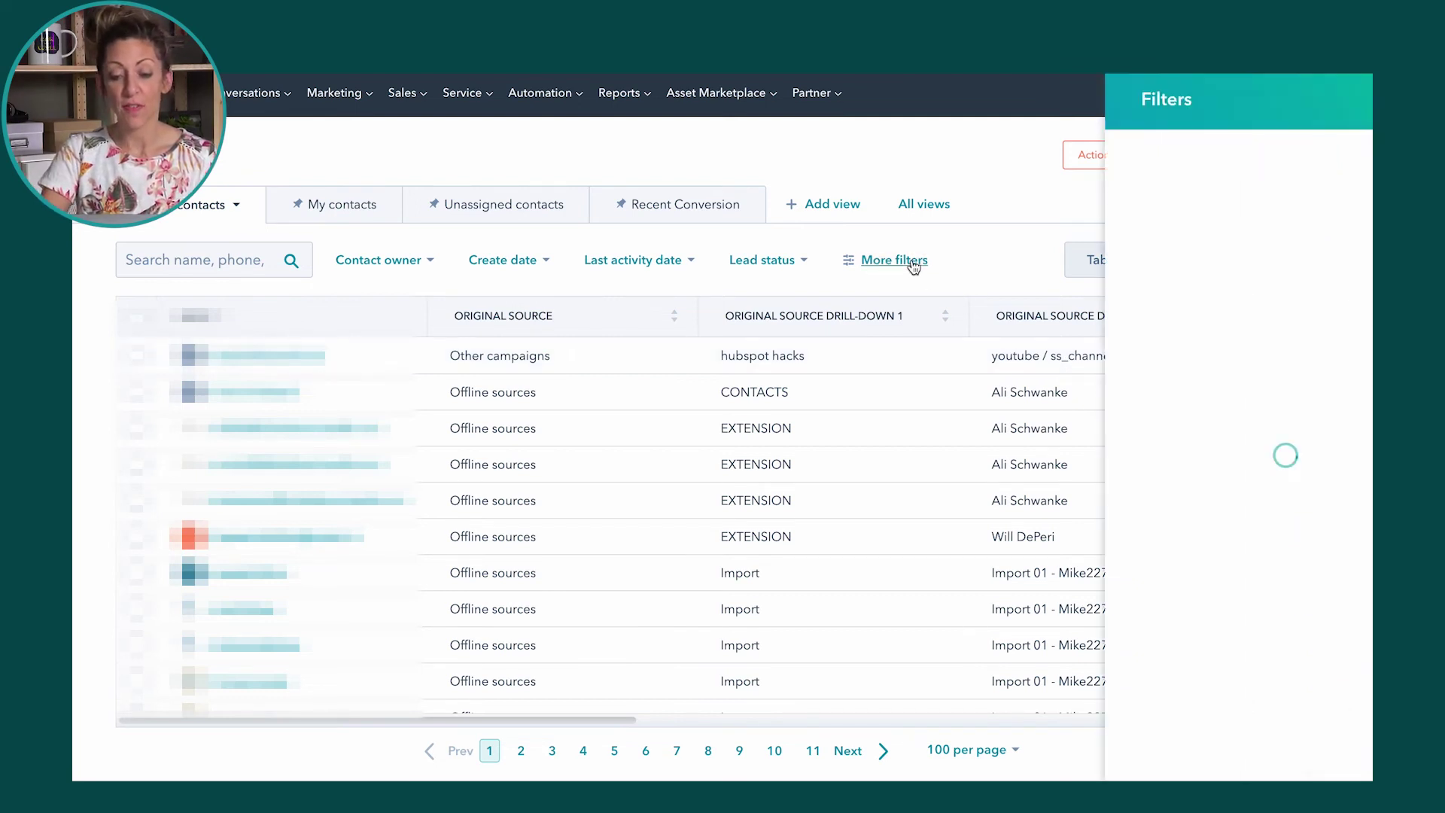
pyautogui.write('origin')
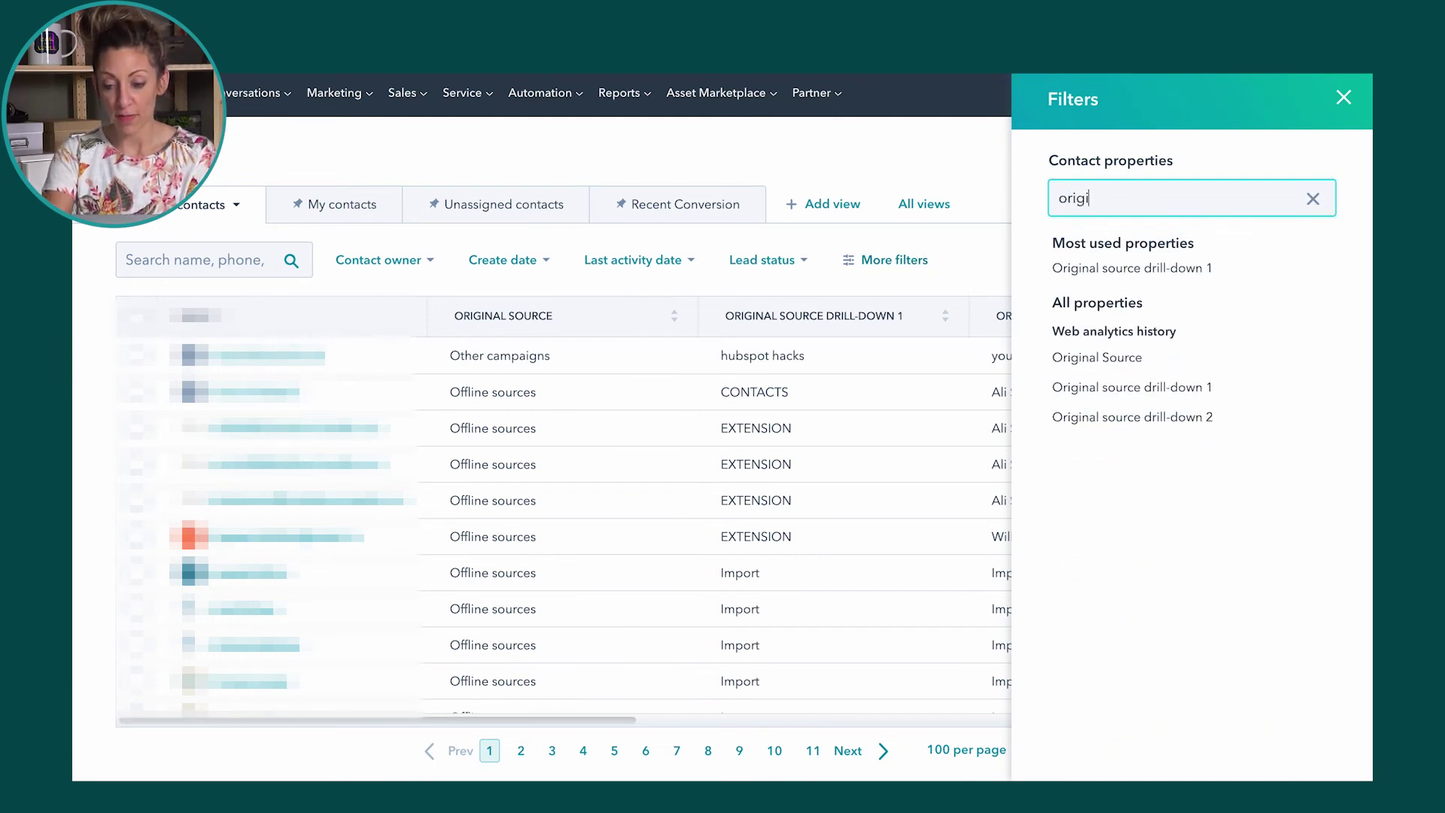
pyautogui.click(1140, 389)
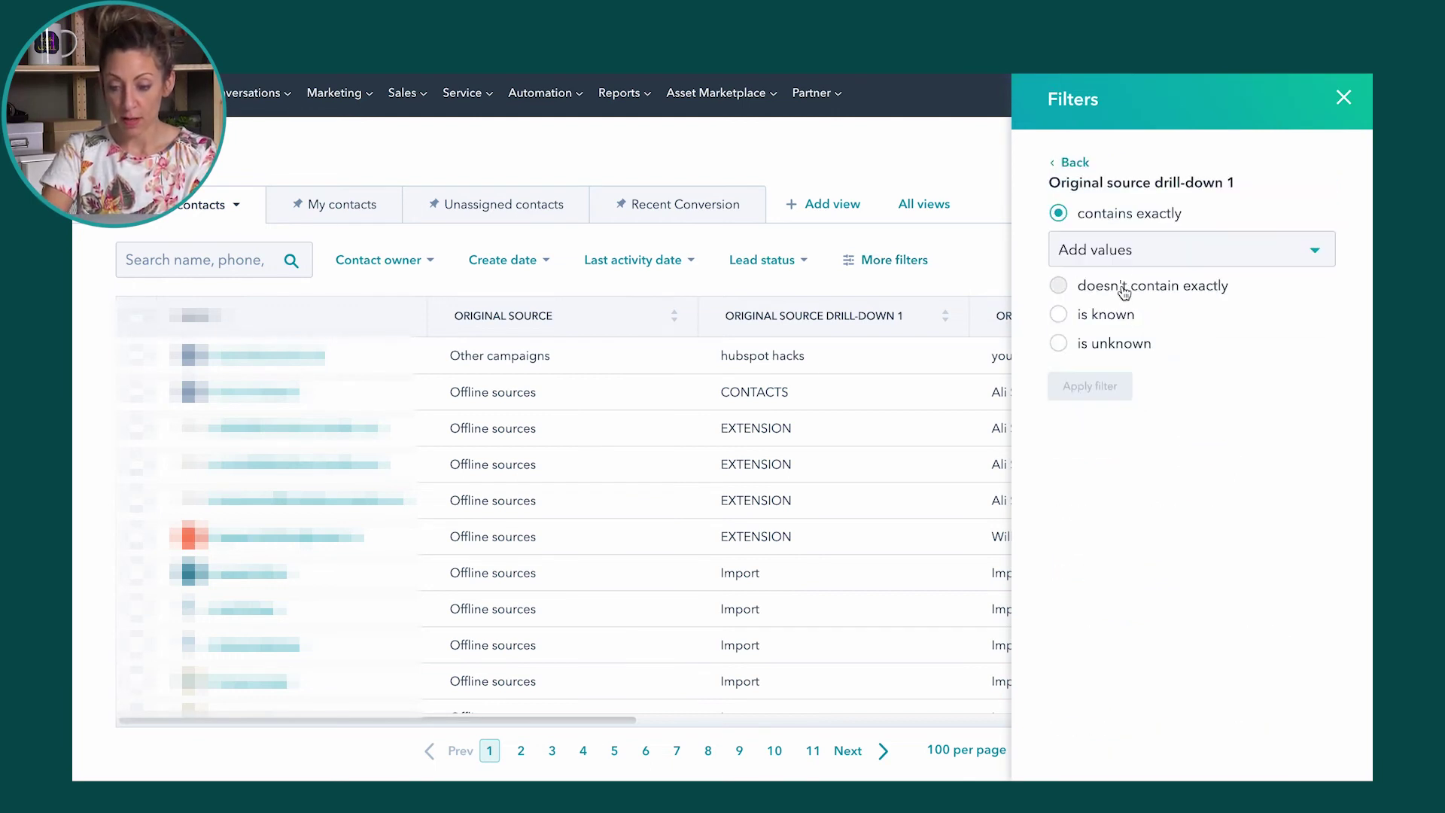
pyautogui.click(1121, 254)
pyautogui.write('hub')
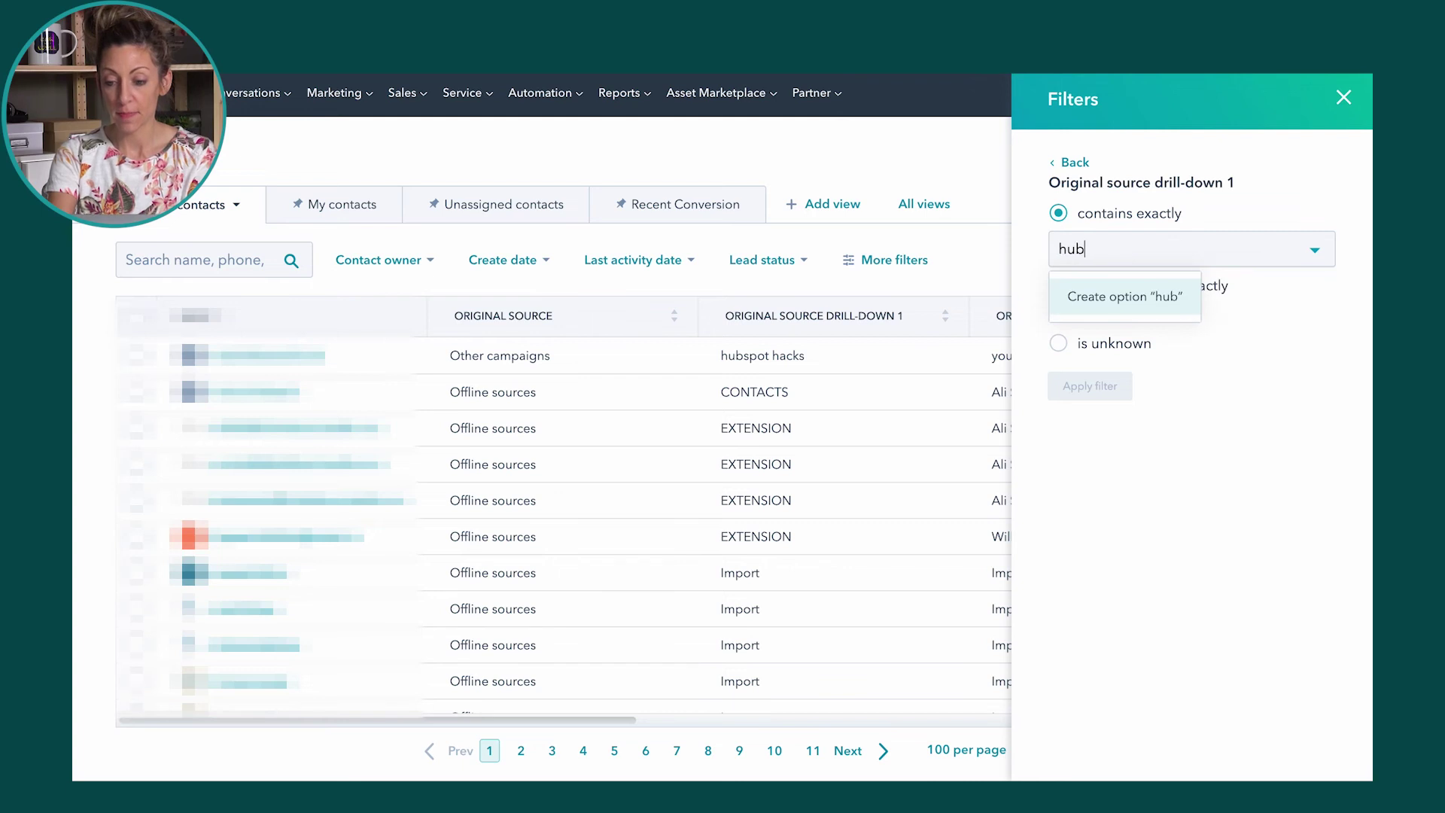
pyautogui.write('spot hacks')
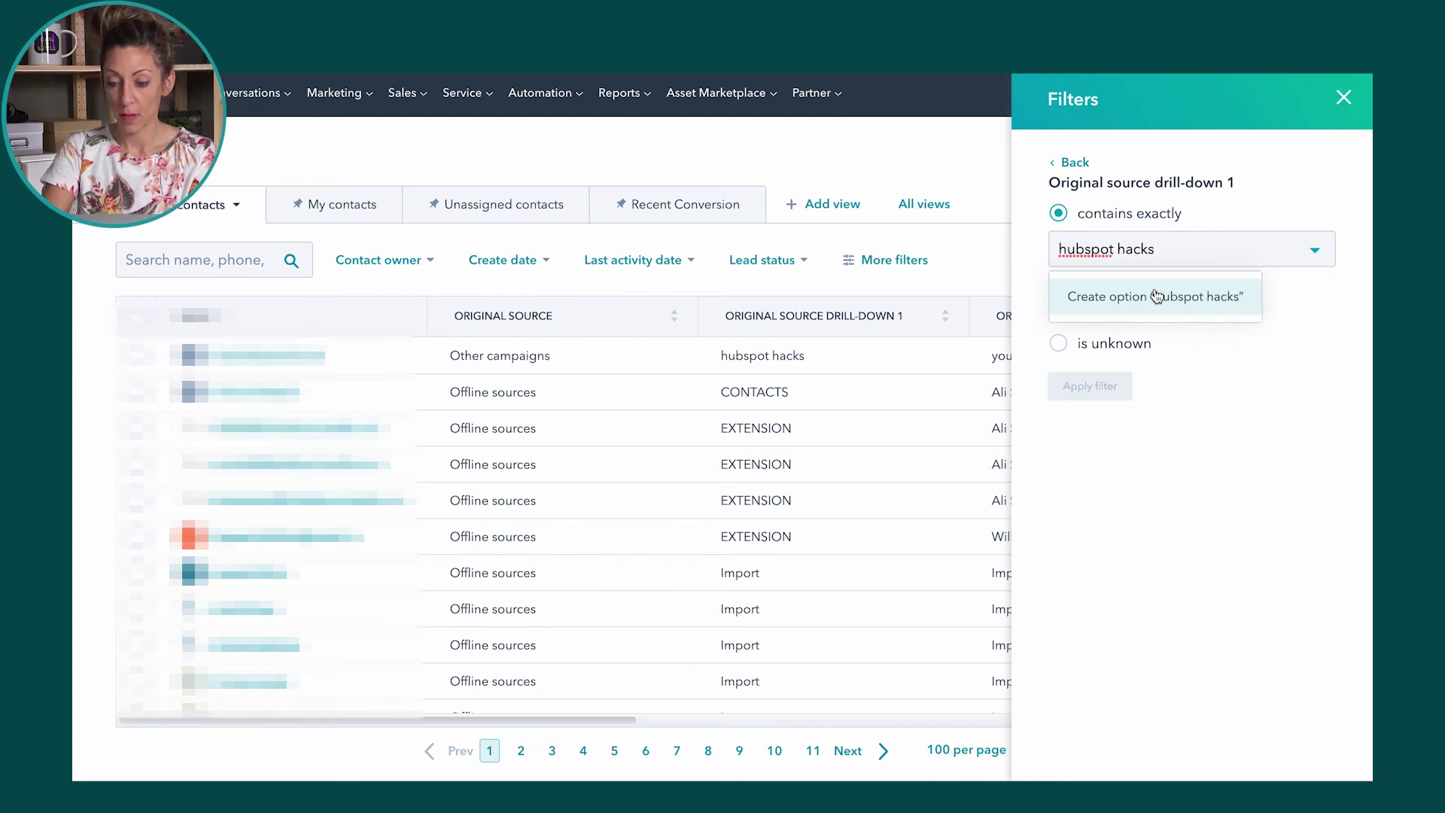
pyautogui.click(1154, 297)
pyautogui.click(1094, 387)
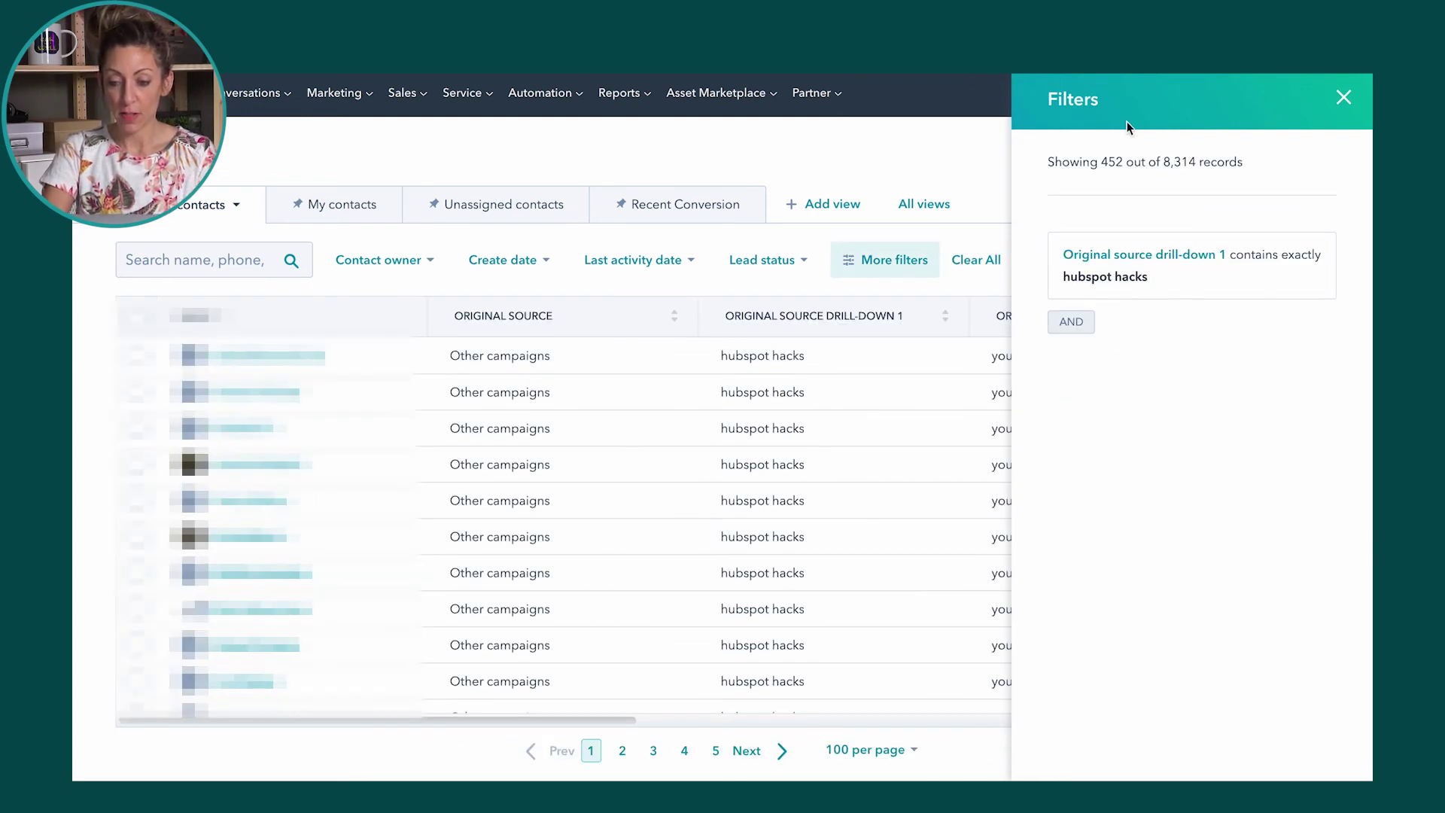
pyautogui.click(1343, 97)
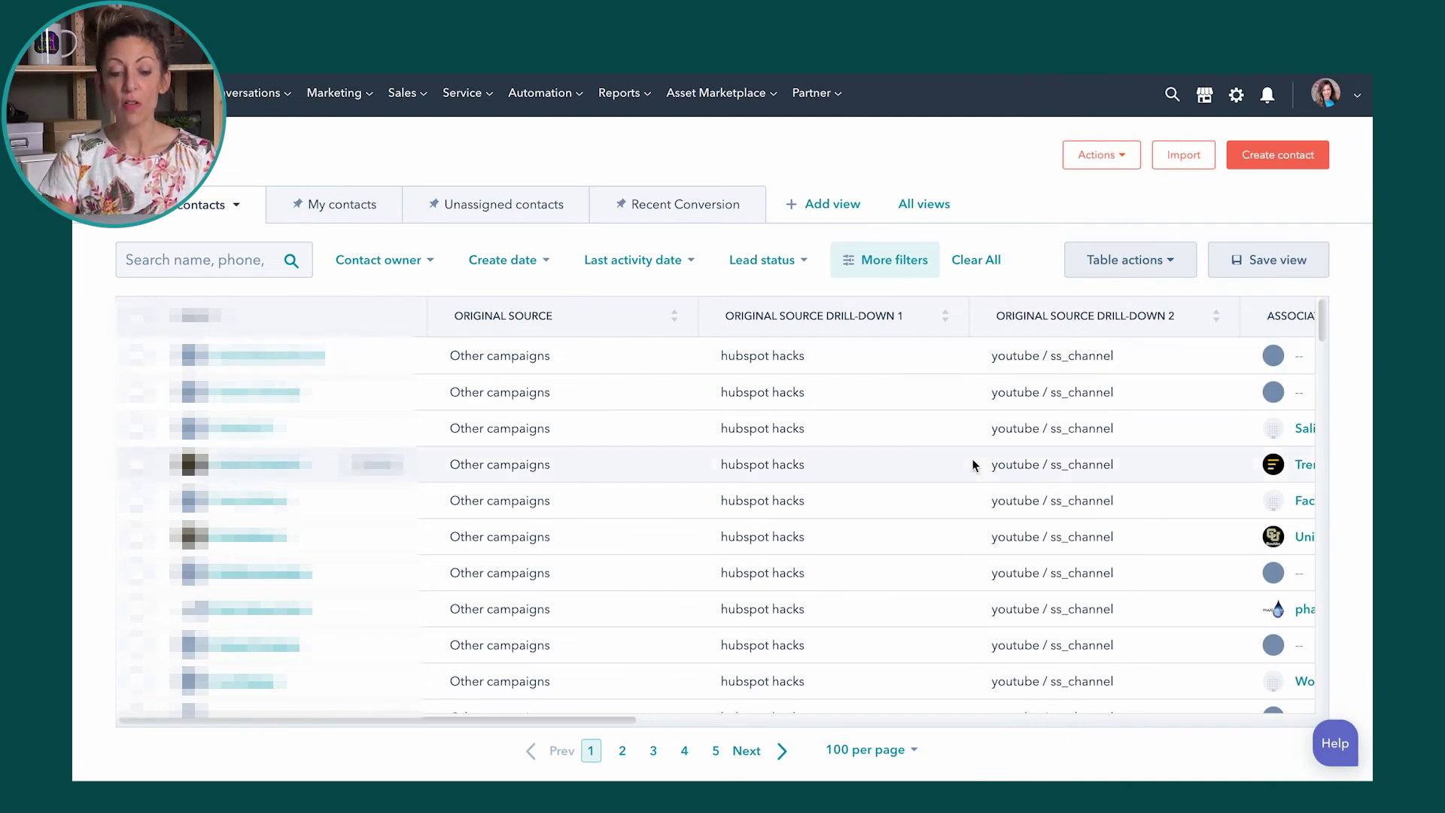